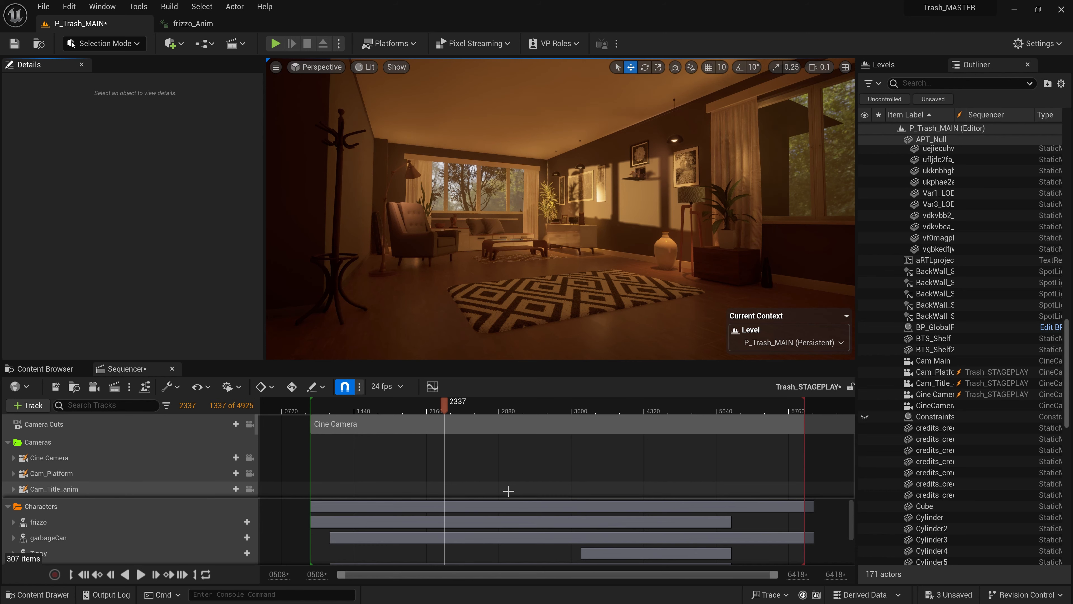
# - Switch the viewport to the Cinematic Viewport, look through Cam_Platform, and scrub the Trash_STAGEPLAY sequence forward from frame 2337 in full screen
pyautogui.click(330, 68)
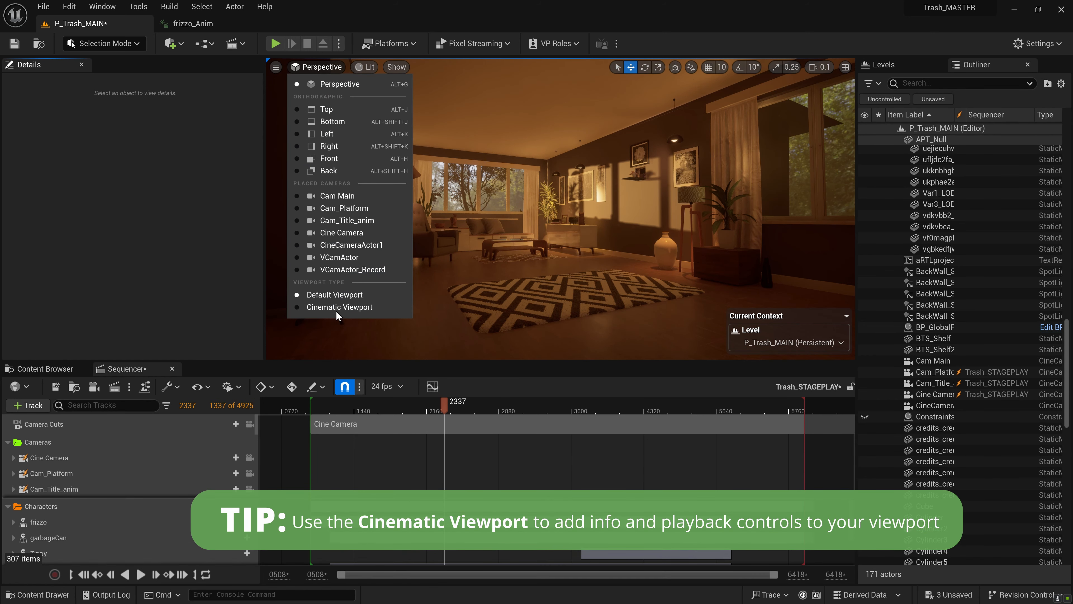
pyautogui.click(337, 307)
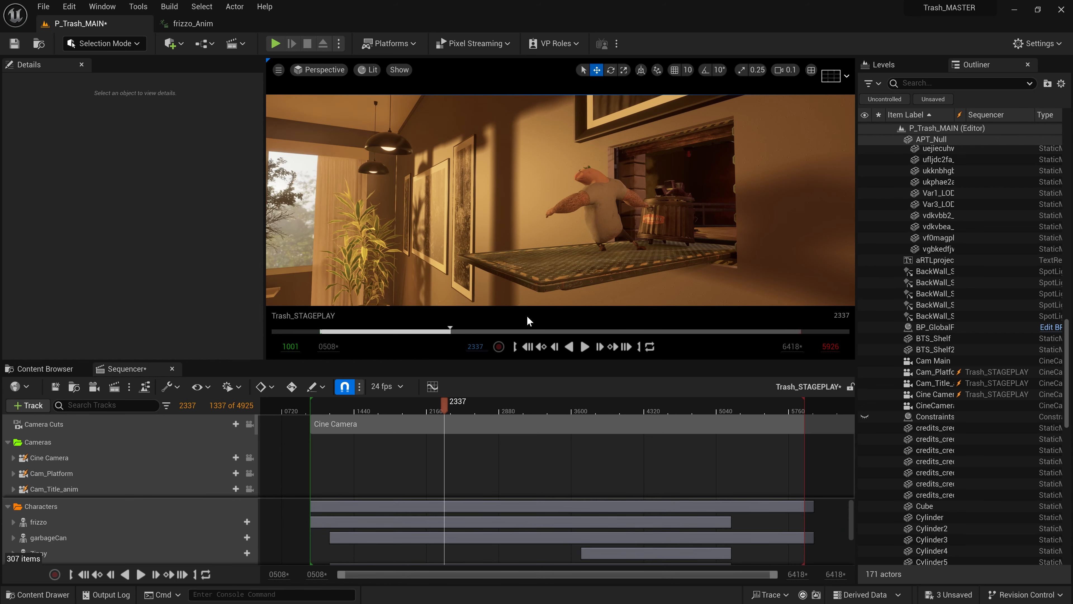
pyautogui.click(250, 473)
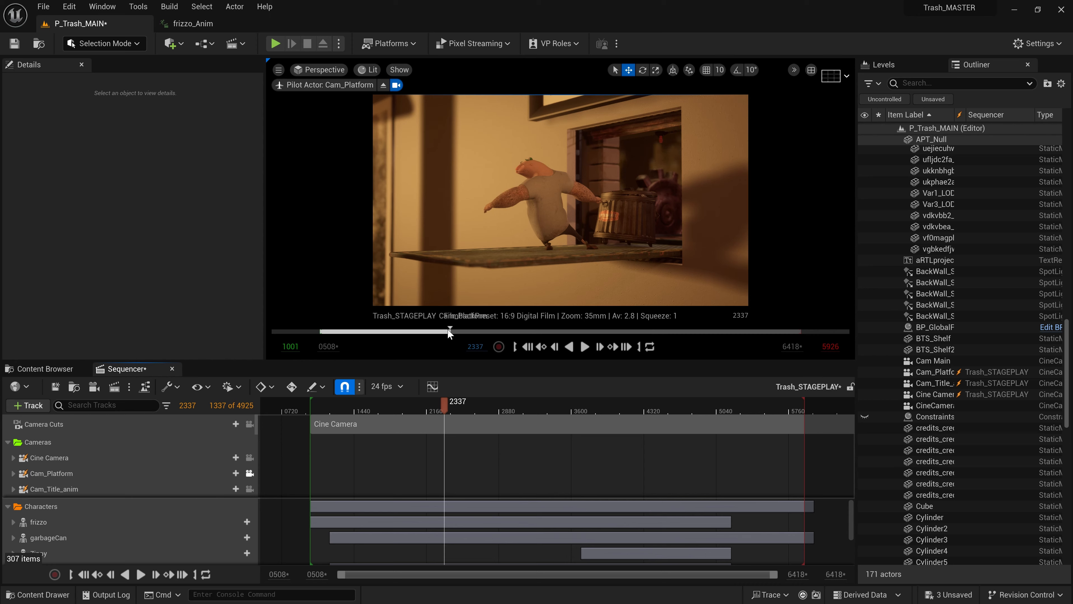
pyautogui.press('F11')
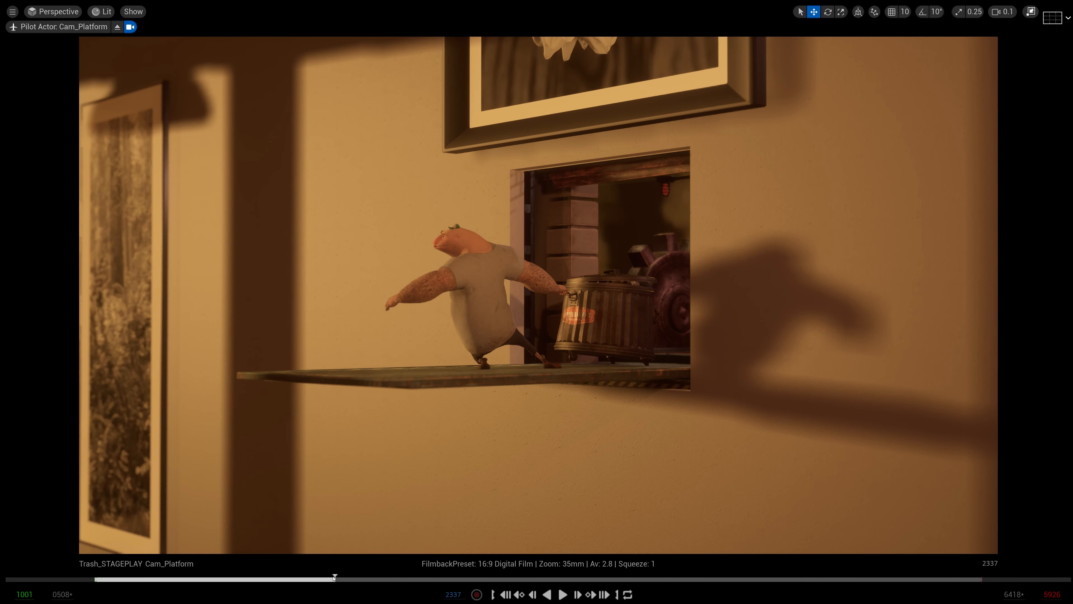
pyautogui.moveTo(334, 578); pyautogui.dragTo(410, 568)
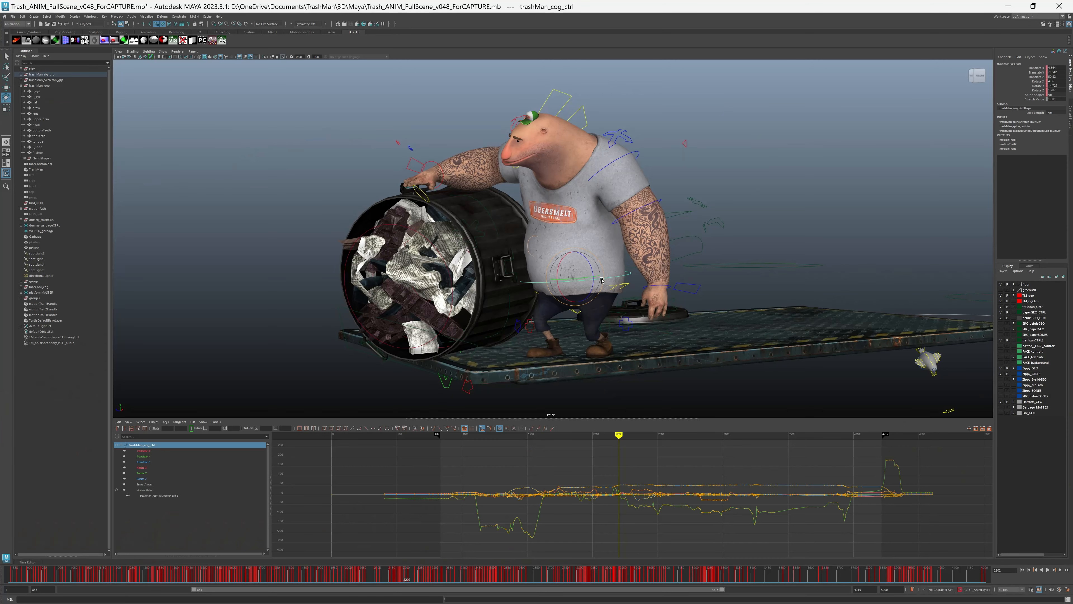
# - Switch to Maya and pose the trash man's rig with its body, head, left arm and right hand controls
pyautogui.moveTo(574, 281); pyautogui.dragTo(574, 269)
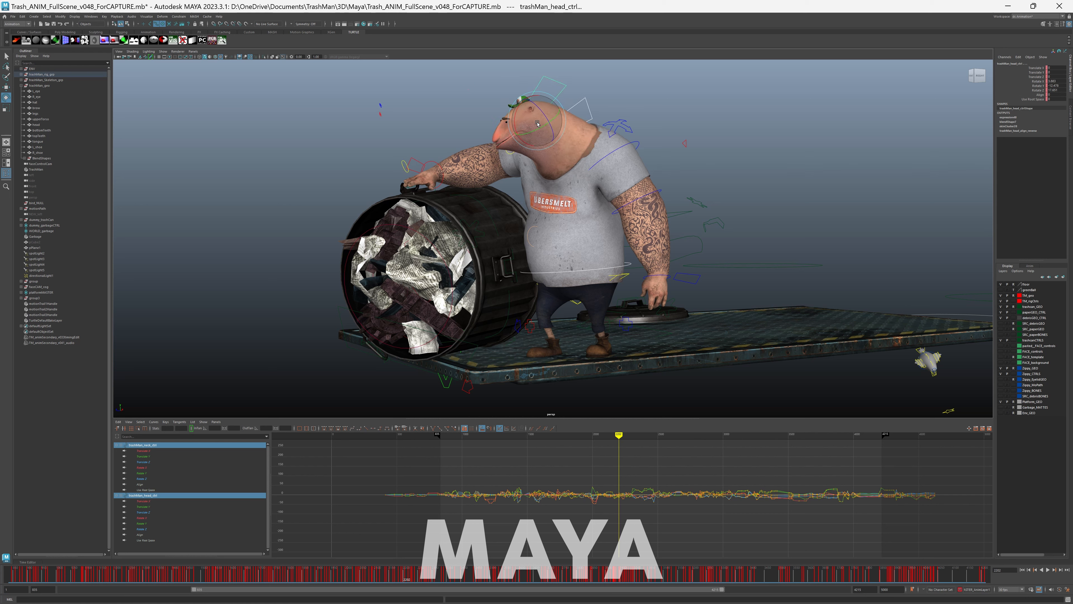
pyautogui.click(639, 142)
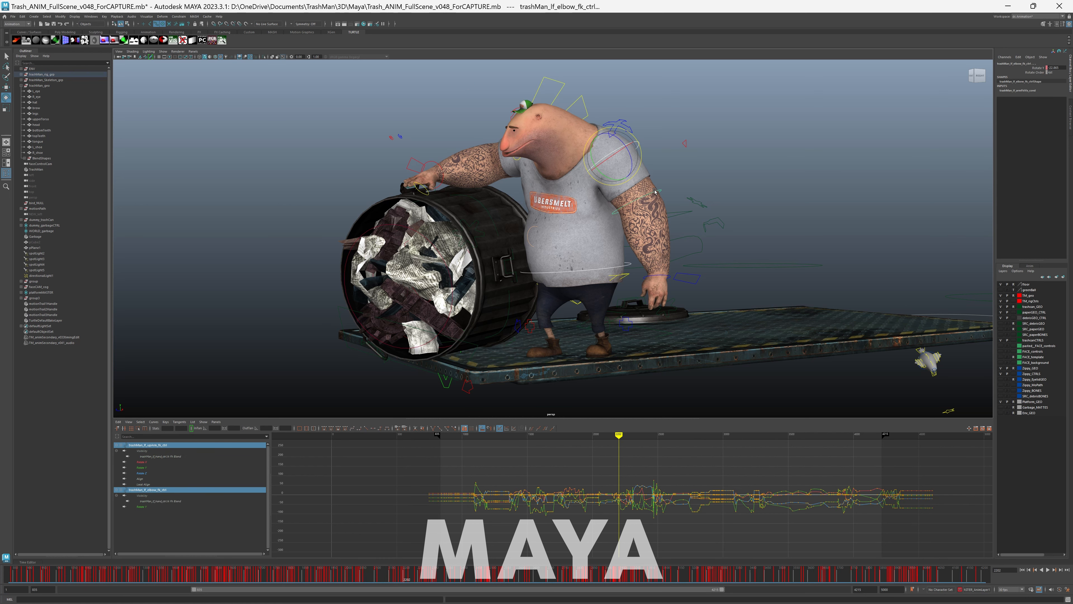
pyautogui.moveTo(607, 153); pyautogui.dragTo(619, 158)
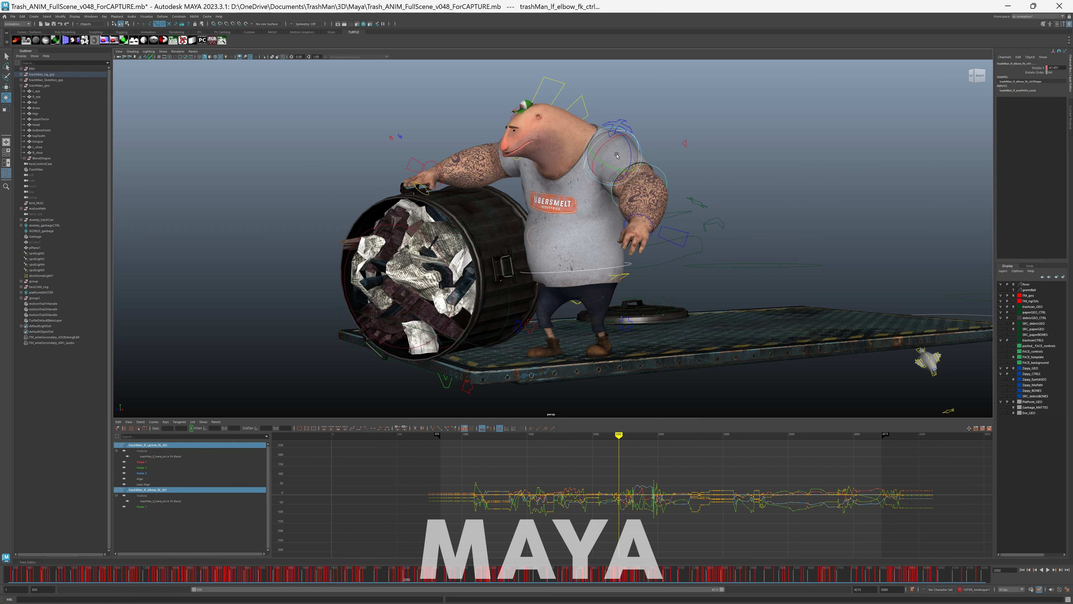
pyautogui.click(427, 172)
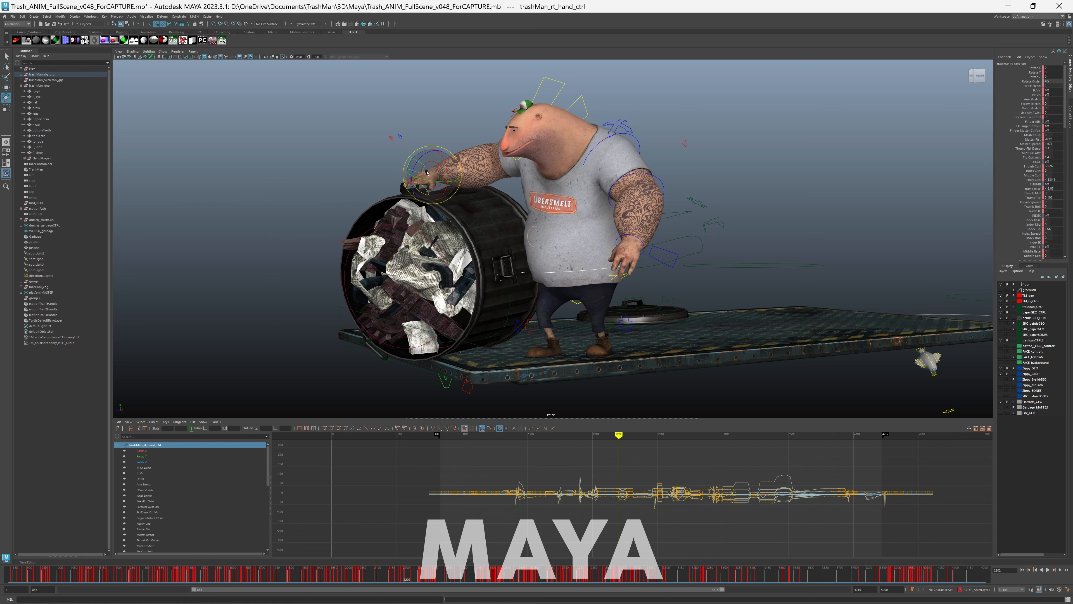
pyautogui.click(434, 149)
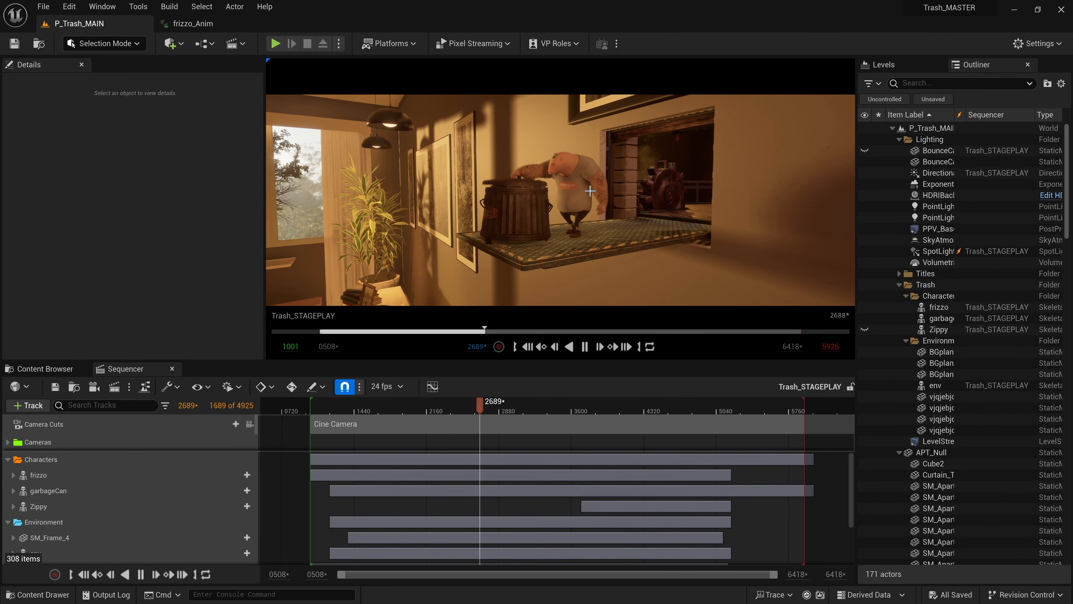
# - Switch to Unreal Editor, select the frizzo character in the viewport, and expand its Sequencer track to select the frizzo_Anim animation
pyautogui.click(584, 189)
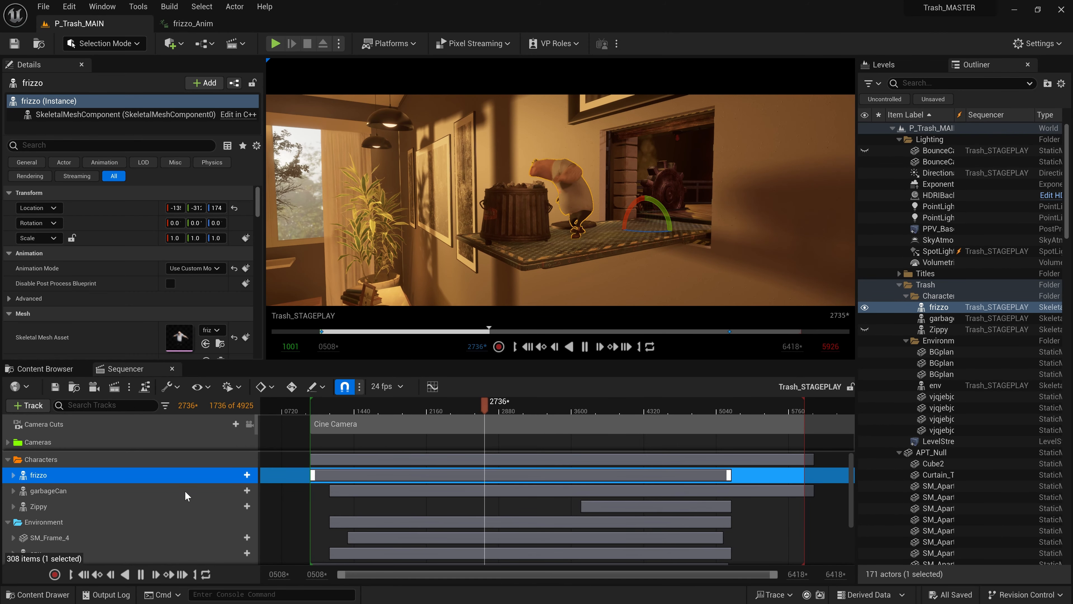
pyautogui.click(14, 476)
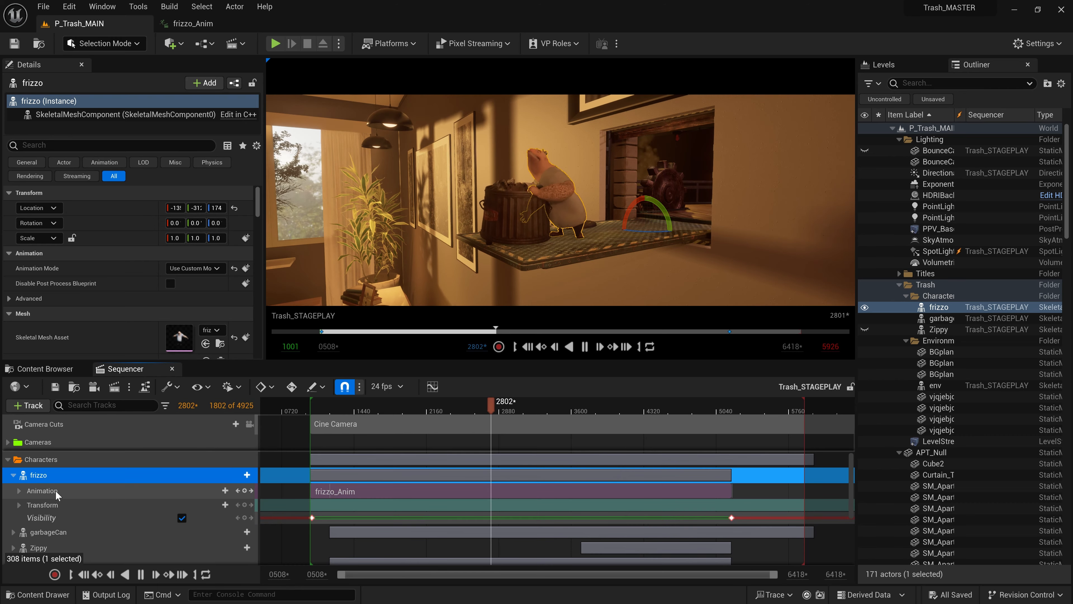
pyautogui.click(117, 494)
pyautogui.click(495, 491)
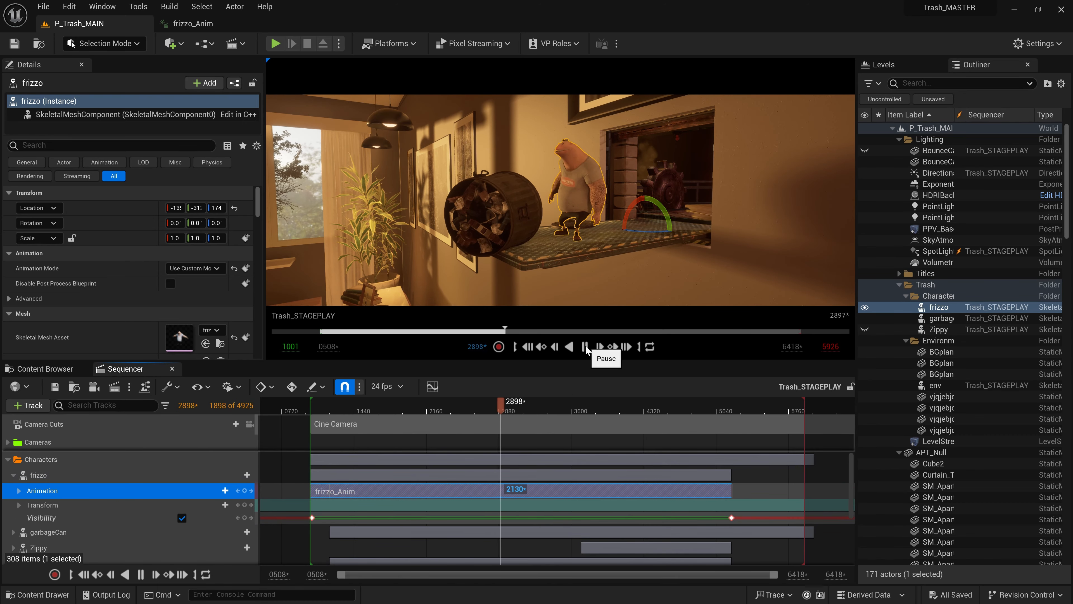
# - Locate the animation asset behind the frizzo_Anim section through its properties and open it in the animation editor
pyautogui.moveTo(560, 200)
pyautogui.mouseDown(button='right')
pyautogui.moveTo(536, 200)
pyautogui.moveTo(554, 203)
pyautogui.mouseUp(button='right')
pyautogui.rightClick(540, 489)
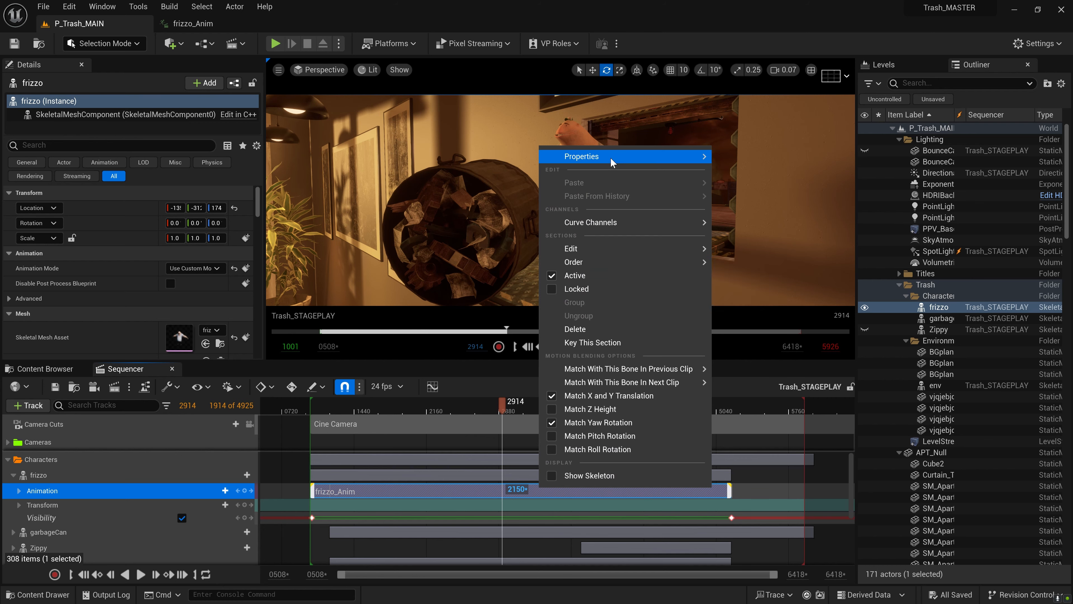
pyautogui.moveTo(611, 162)
pyautogui.click(943, 329)
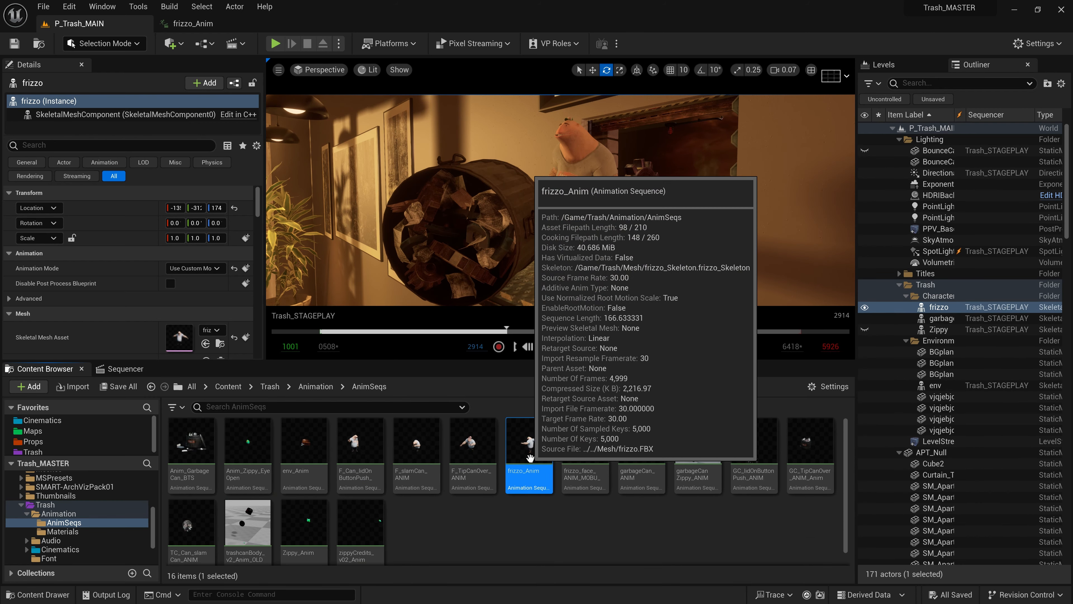
pyautogui.doubleClick(530, 463)
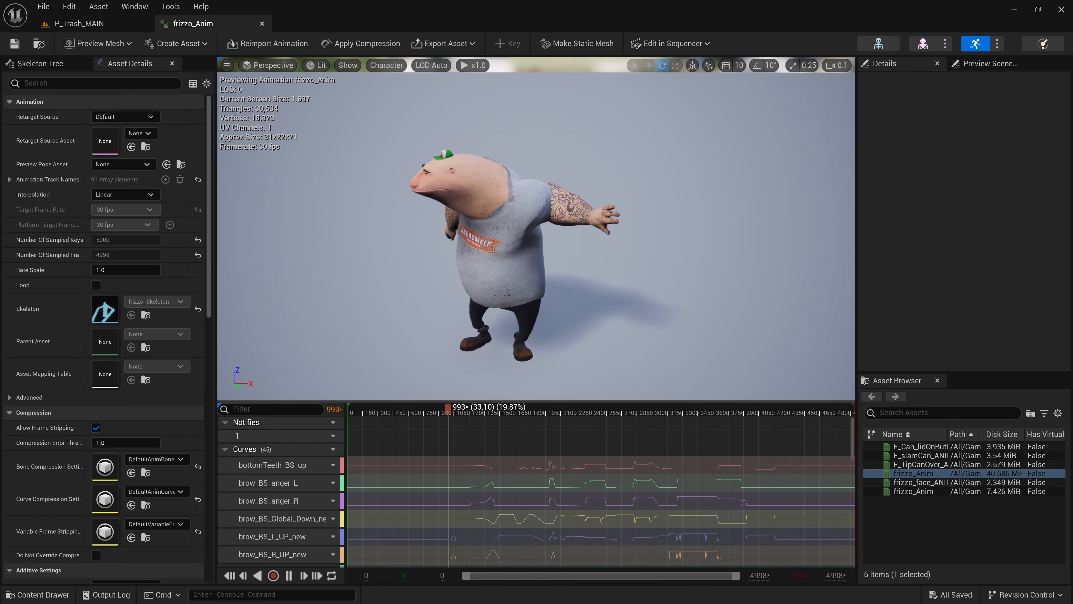
# - Set the character preview's bone drawing to All Hierarchy
pyautogui.click(386, 65)
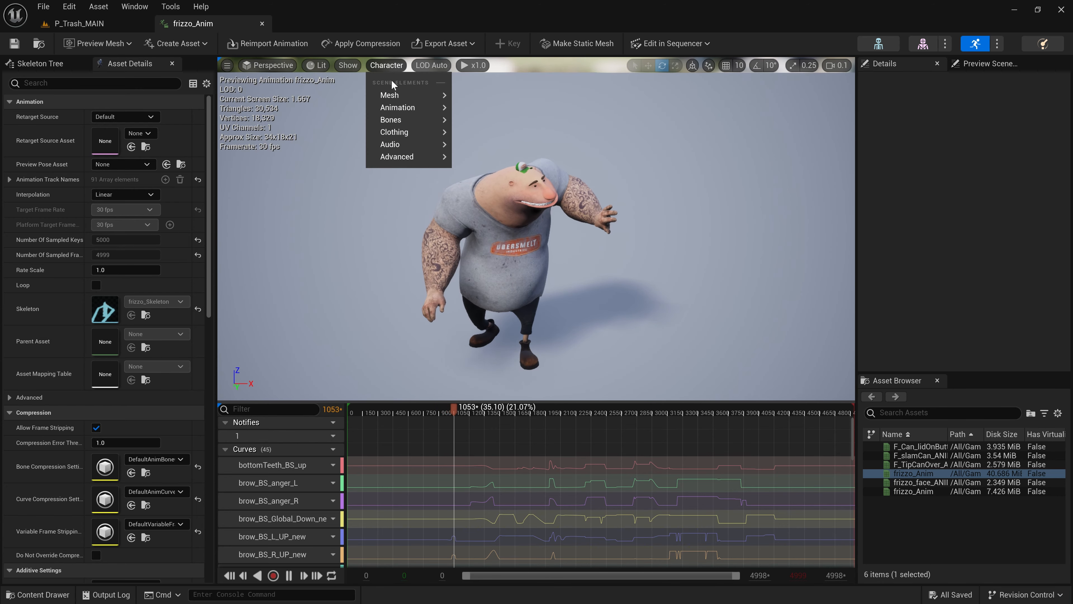
pyautogui.moveTo(407, 120)
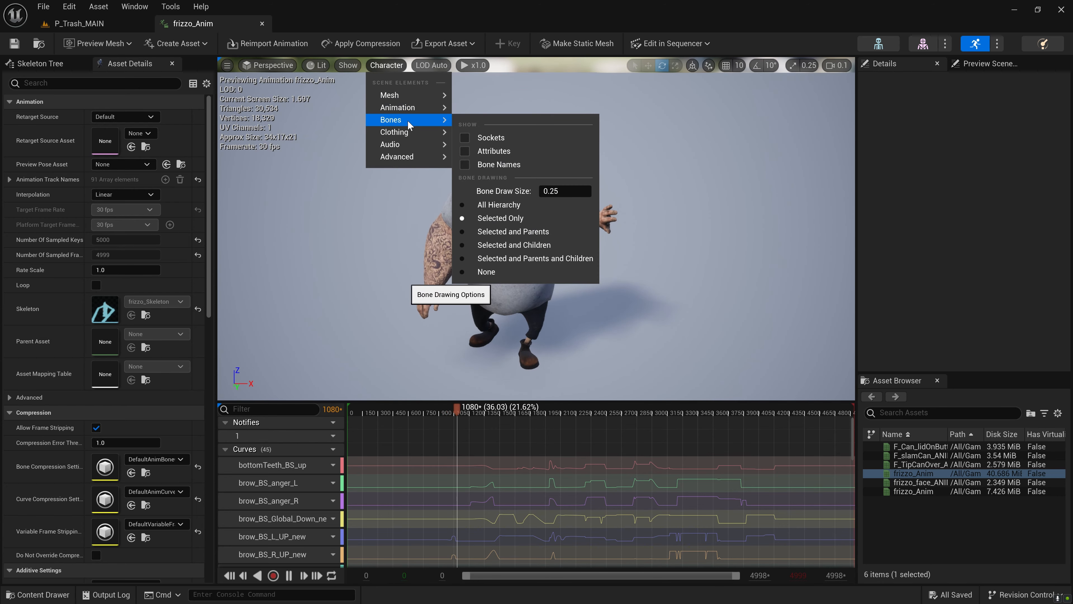
pyautogui.click(492, 203)
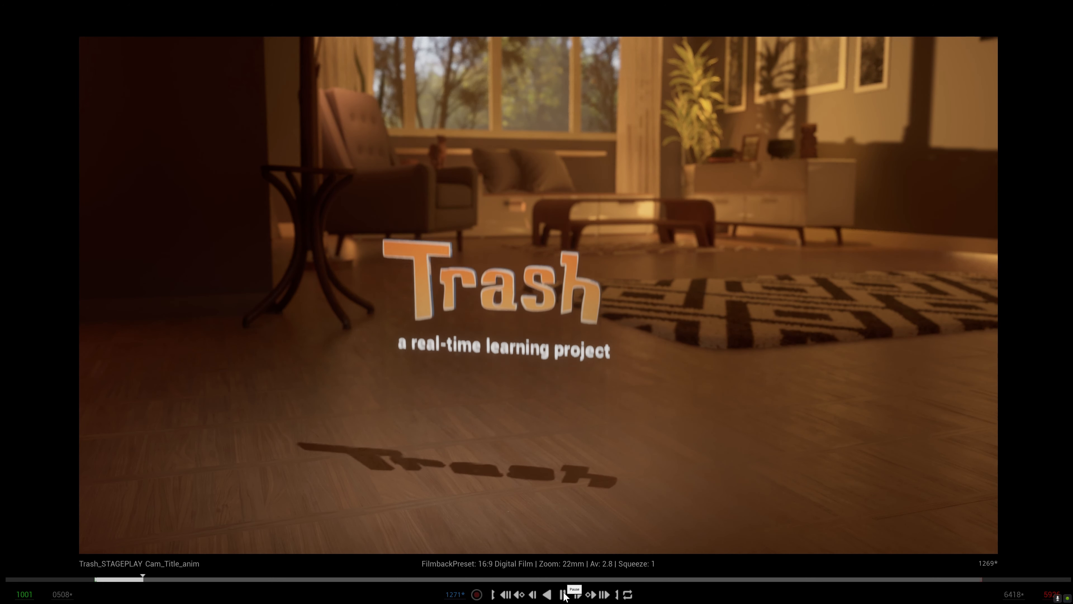
# - Pause the title shot, leave full screen, and expand the selected Trash_title track in Sequencer to show its Transform keys
pyautogui.click(565, 595)
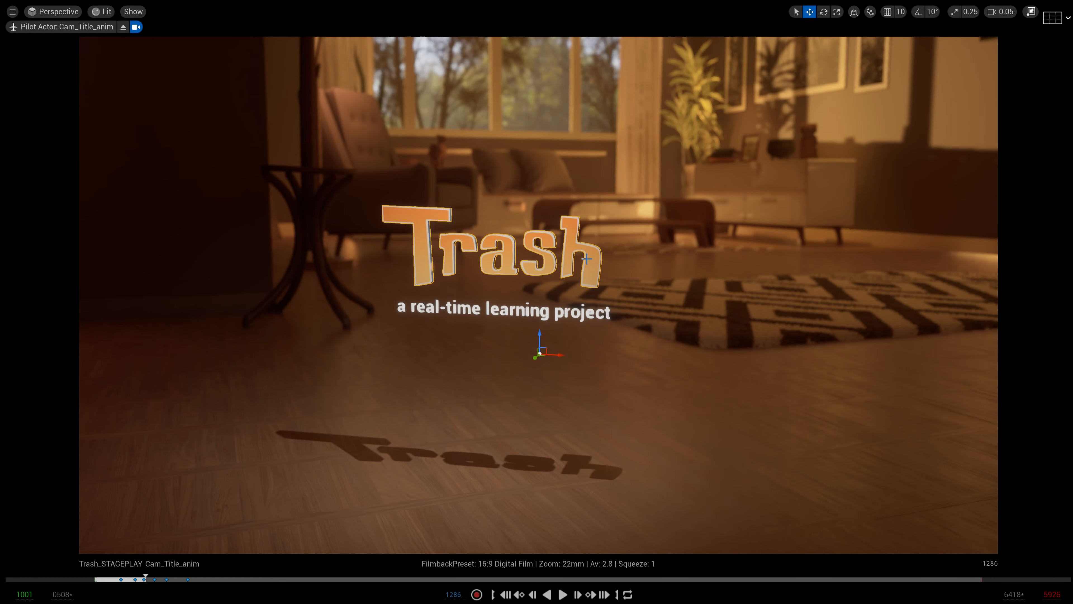
pyautogui.press('F11')
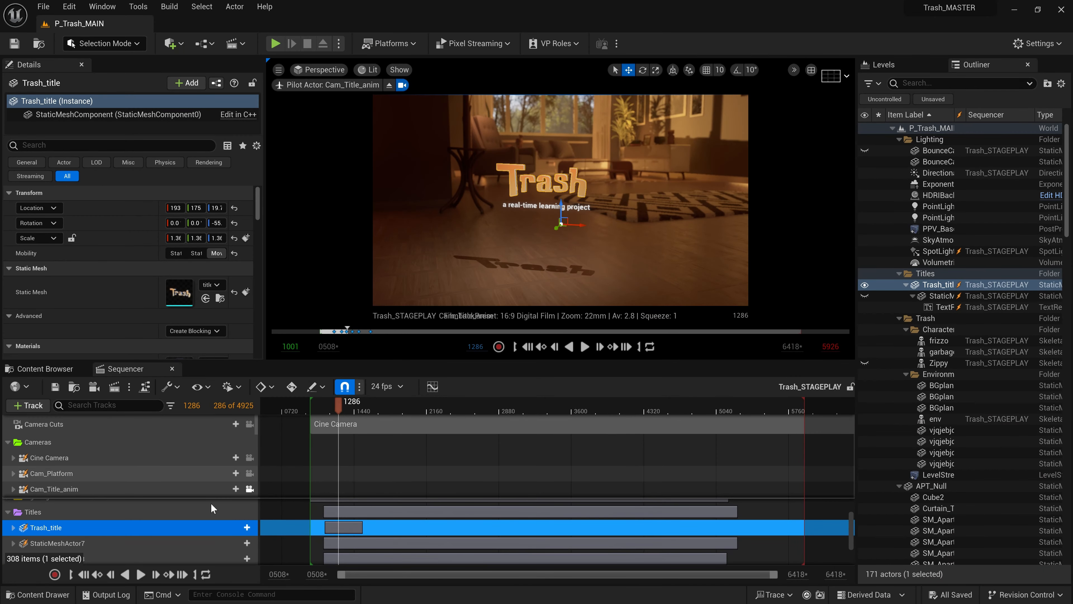
pyautogui.scroll(-1, 73, 530)
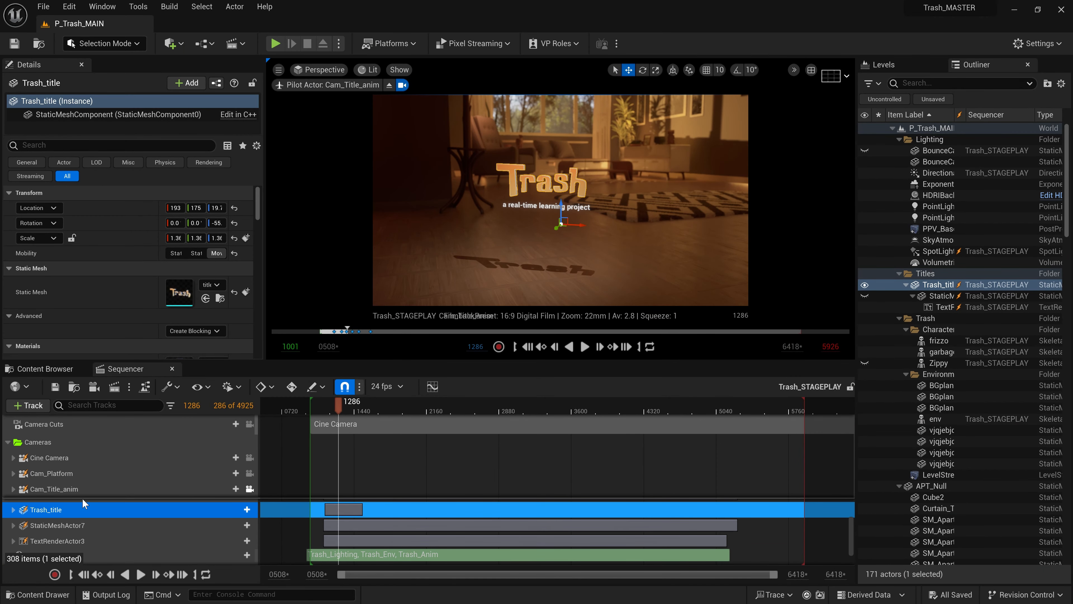
pyautogui.click(14, 509)
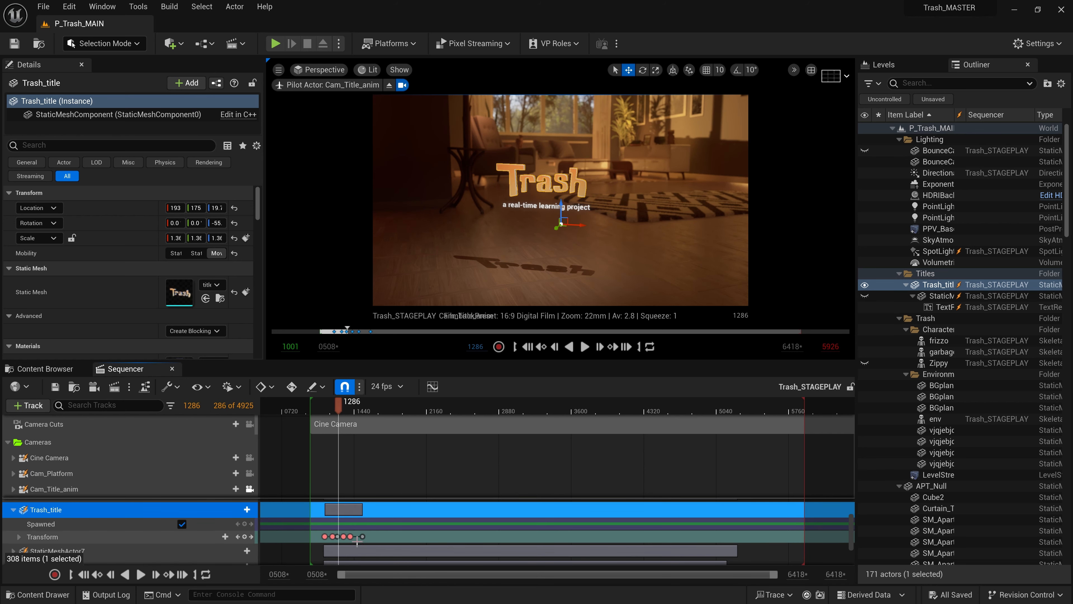
# - Open the Curve Editor docked beside Sequencer, isolate Trash_title's Location Z curve, and scrub along it
pyautogui.click(433, 386)
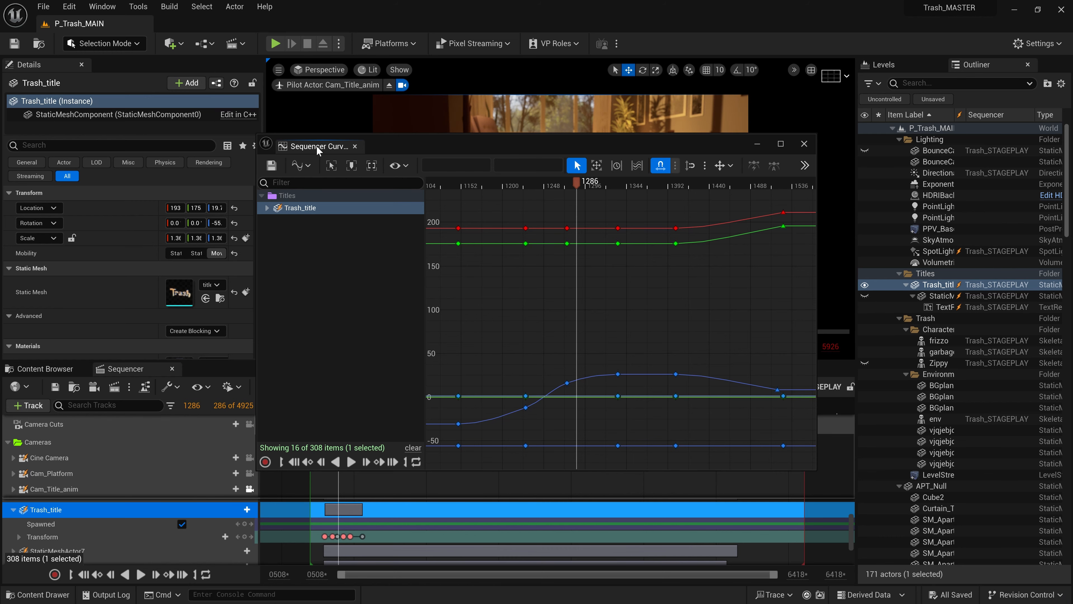
pyautogui.moveTo(317, 150); pyautogui.dragTo(237, 367)
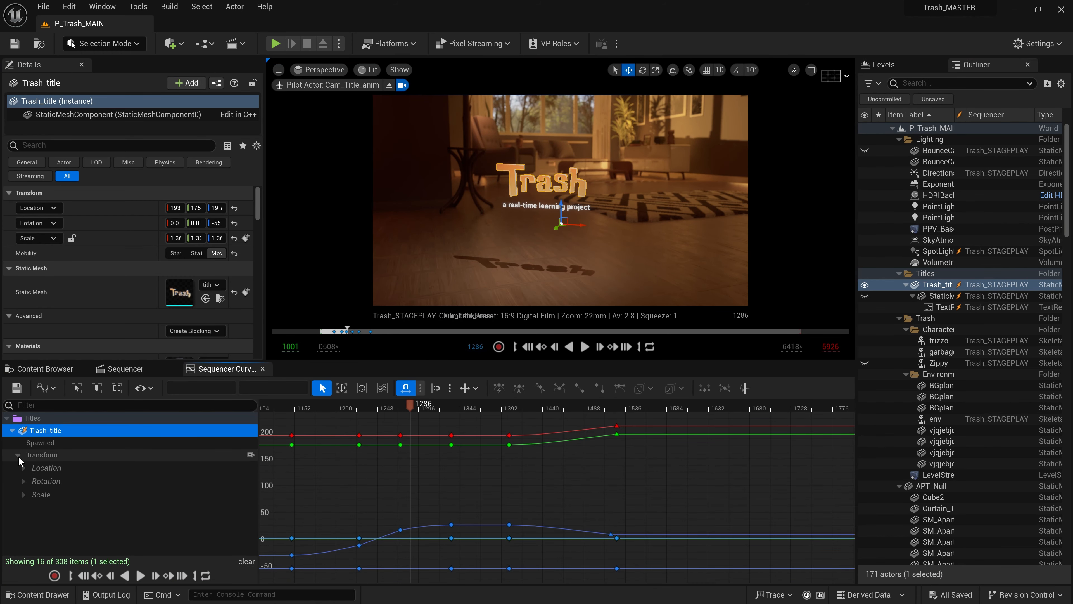
pyautogui.click(41, 469)
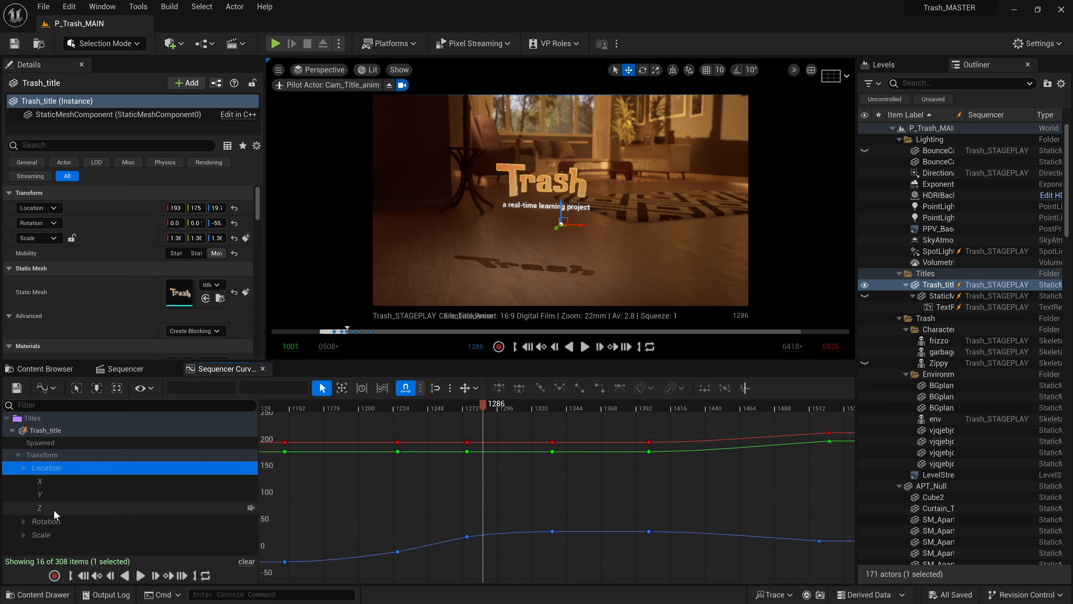
pyautogui.click(72, 509)
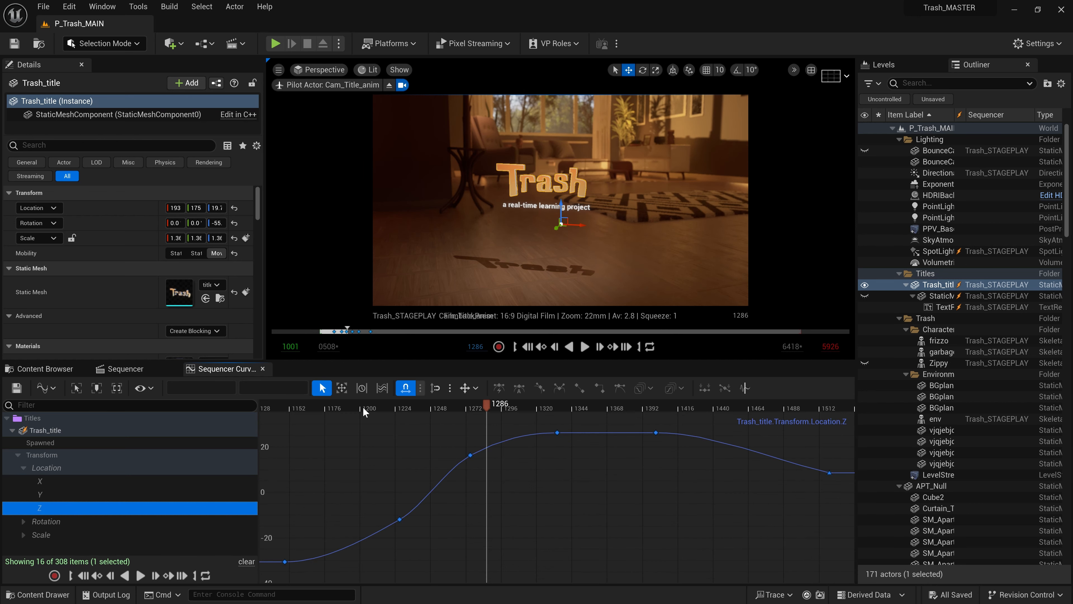
pyautogui.moveTo(481, 413); pyautogui.dragTo(520, 429)
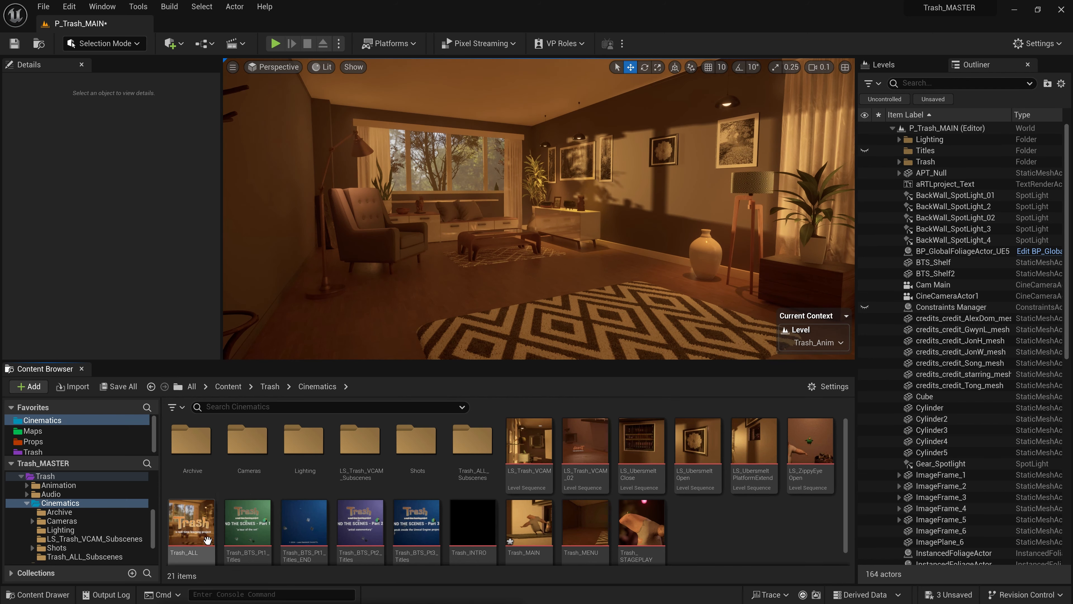
# - Open the Trash_ALL level sequence, view it through the Shots track camera, and scrub to about frame 2585
pyautogui.doubleClick(191, 524)
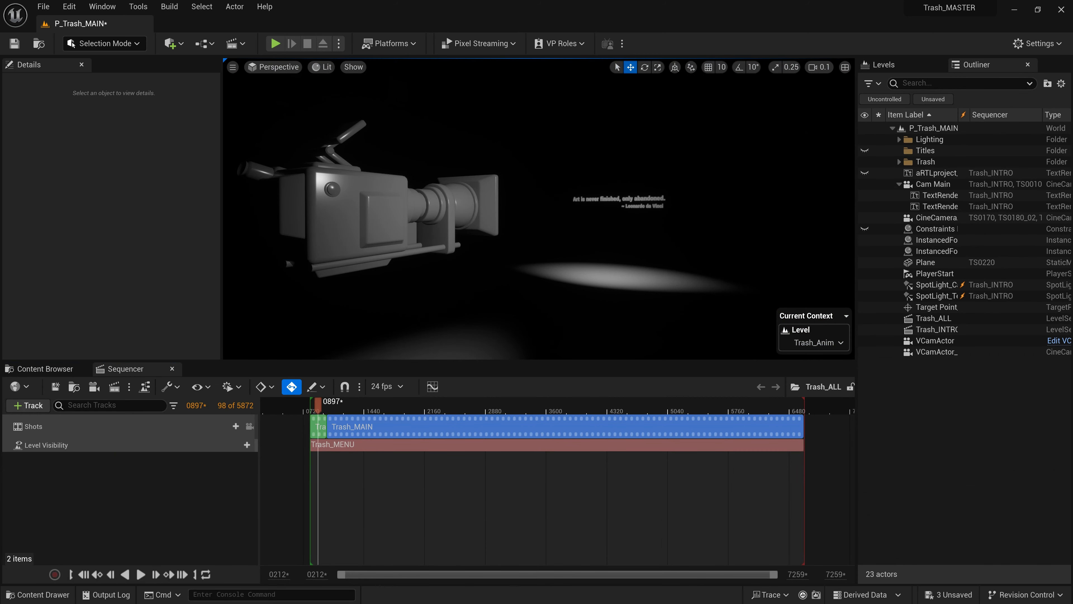
pyautogui.click(250, 428)
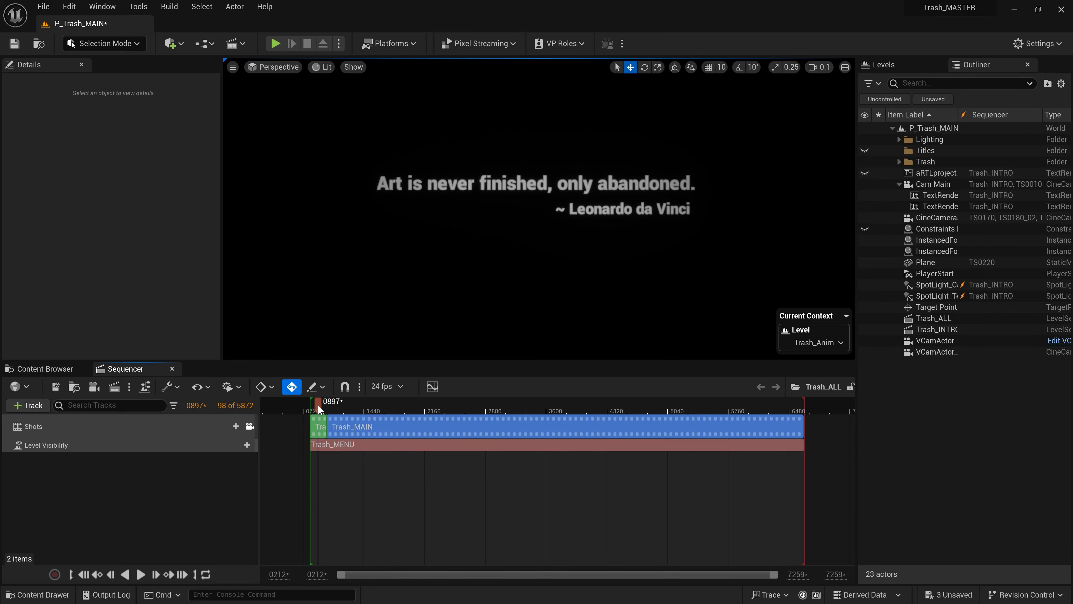
pyautogui.moveTo(328, 408); pyautogui.dragTo(435, 411)
pyautogui.moveTo(440, 410); pyautogui.dragTo(463, 406)
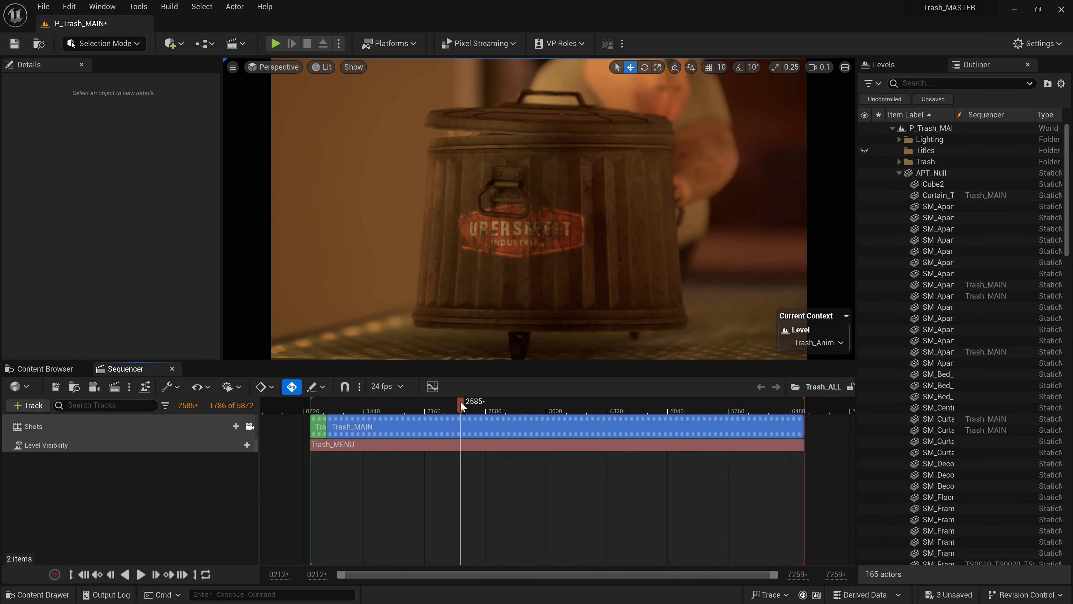
# - Return the playhead to the intro shot, open the Trash_INTRO subsequence, and stop viewing through the camera cuts
pyautogui.click(322, 407)
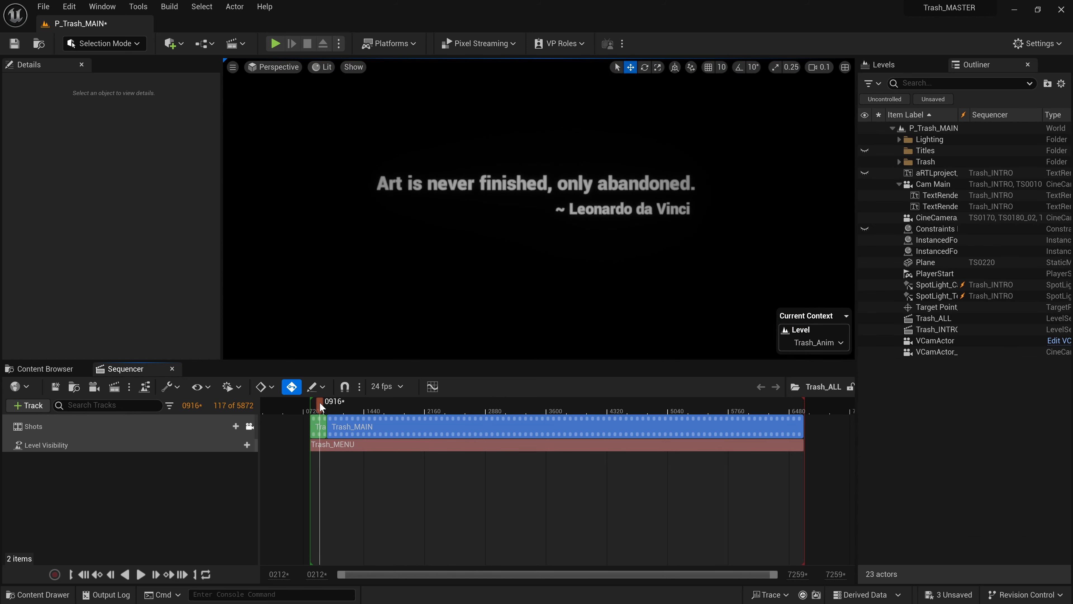
pyautogui.doubleClick(322, 431)
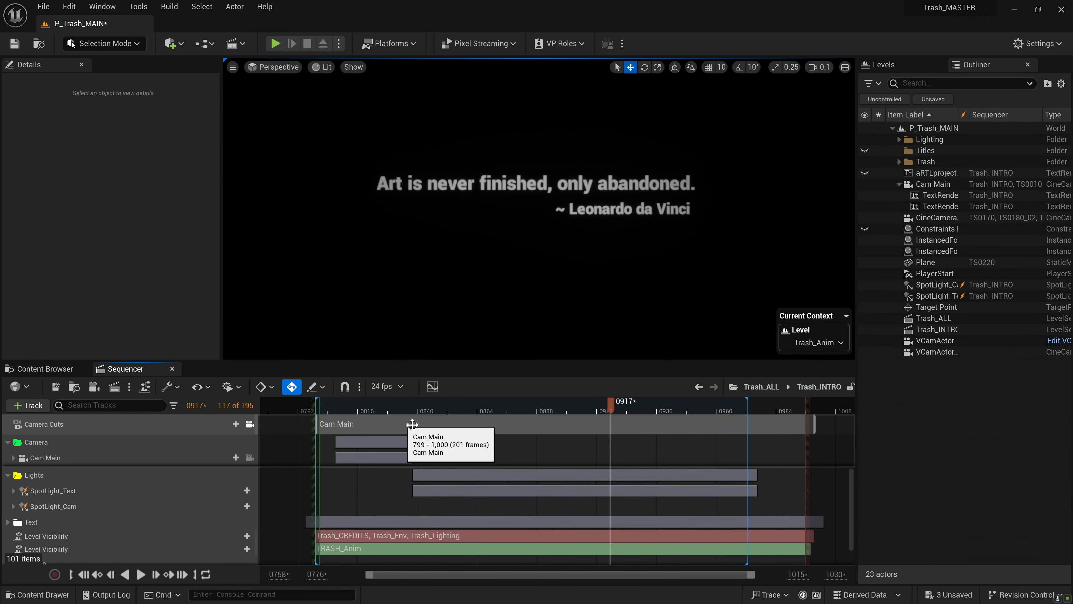
pyautogui.hotkey('shift', 'c')
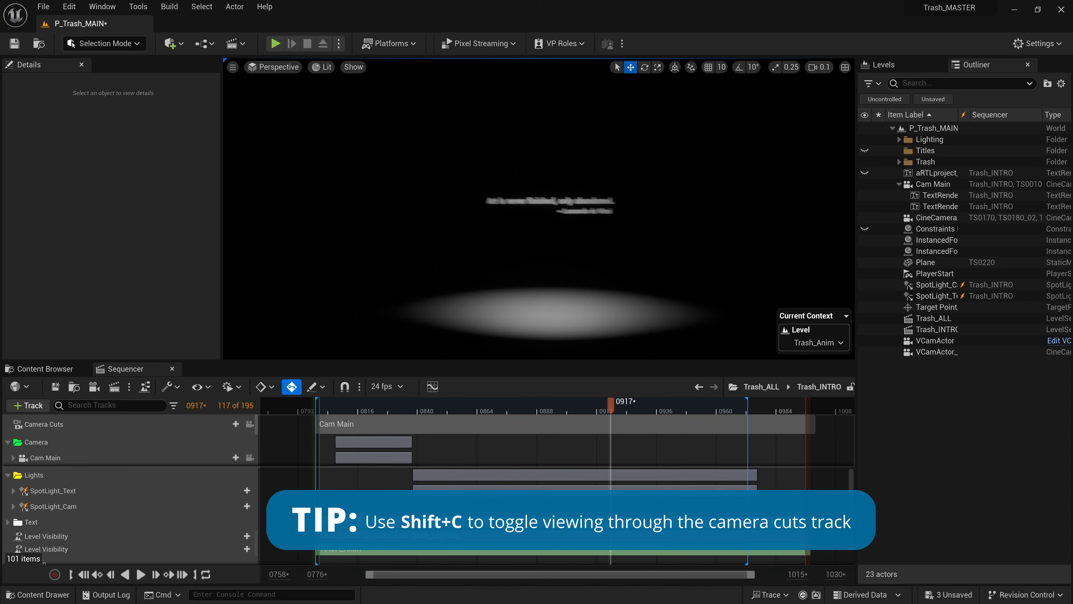
# - Select SpotLight_Text, expand its track to show the Transform keys, scrub the intro to about frame 986, and collapse the track again
pyautogui.moveTo(609, 270); pyautogui.dragTo(609, 318)
pyautogui.click(64, 491)
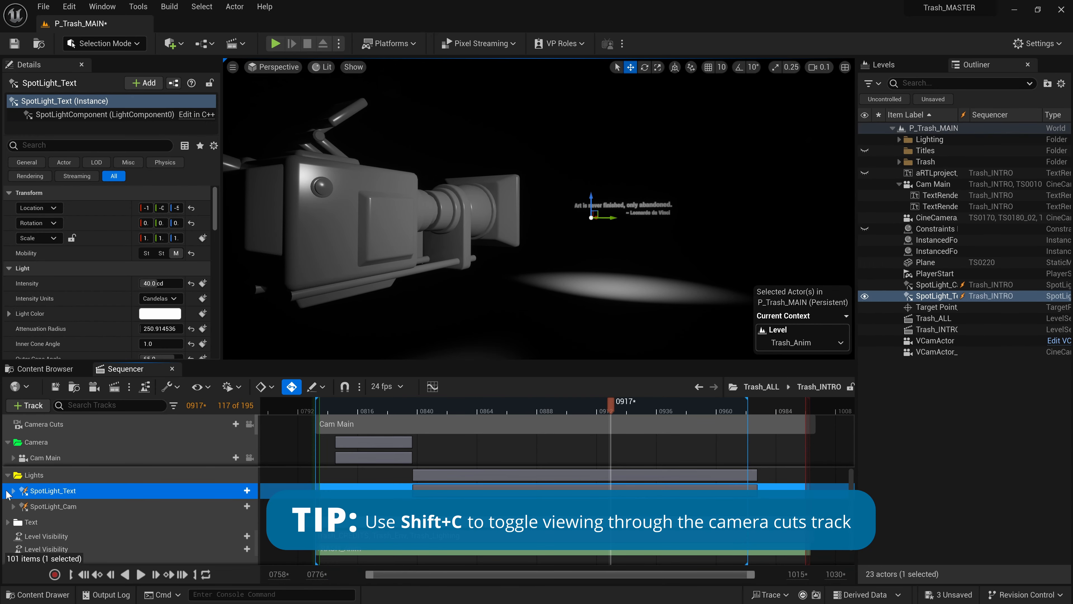
pyautogui.click(13, 490)
pyautogui.click(433, 410)
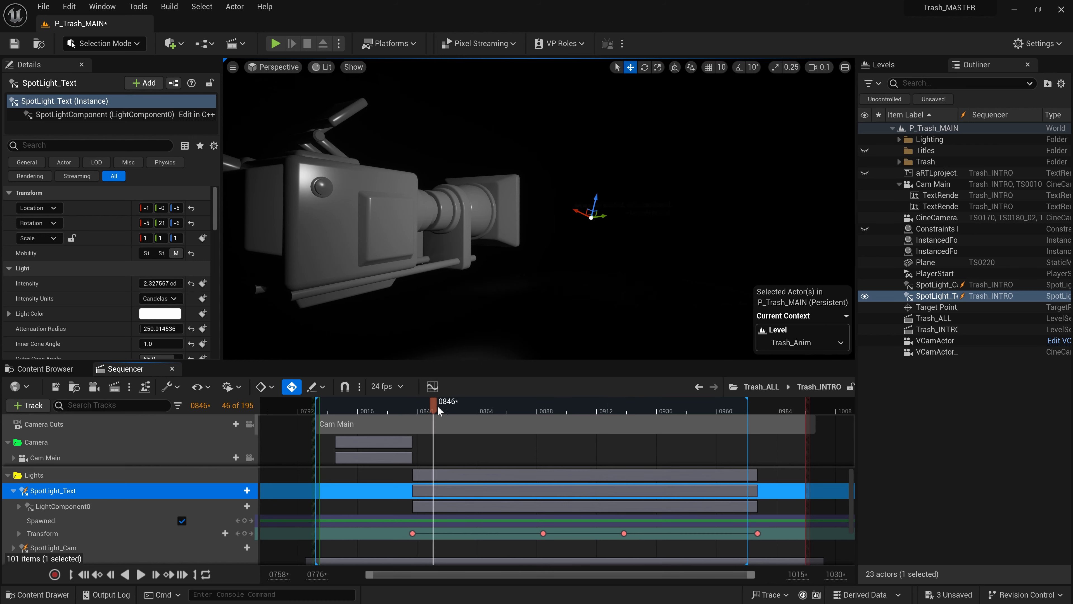
pyautogui.moveTo(479, 409); pyautogui.dragTo(779, 406)
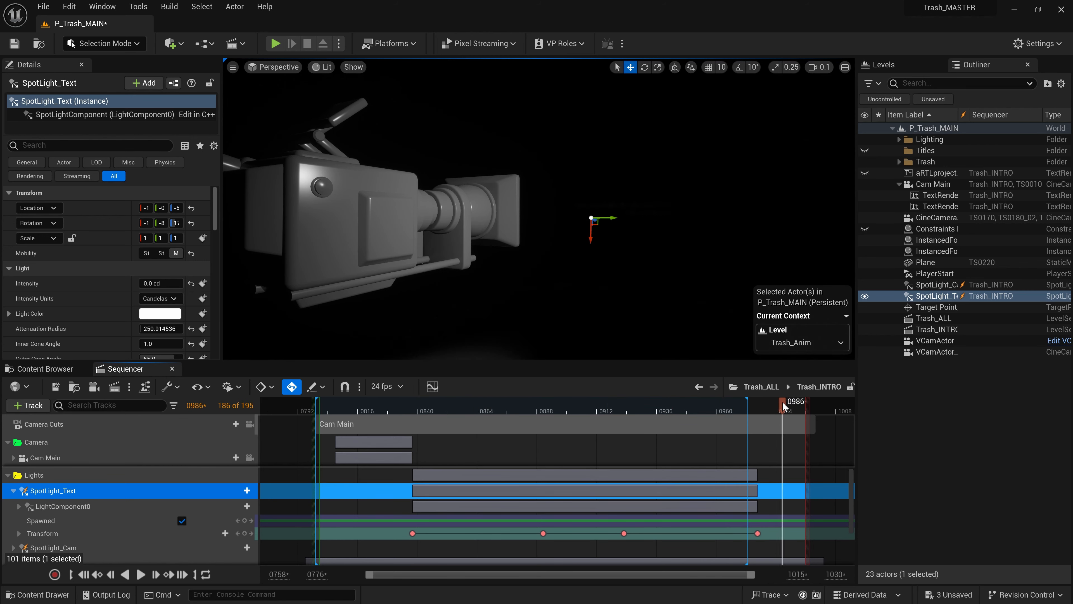
pyautogui.click(13, 490)
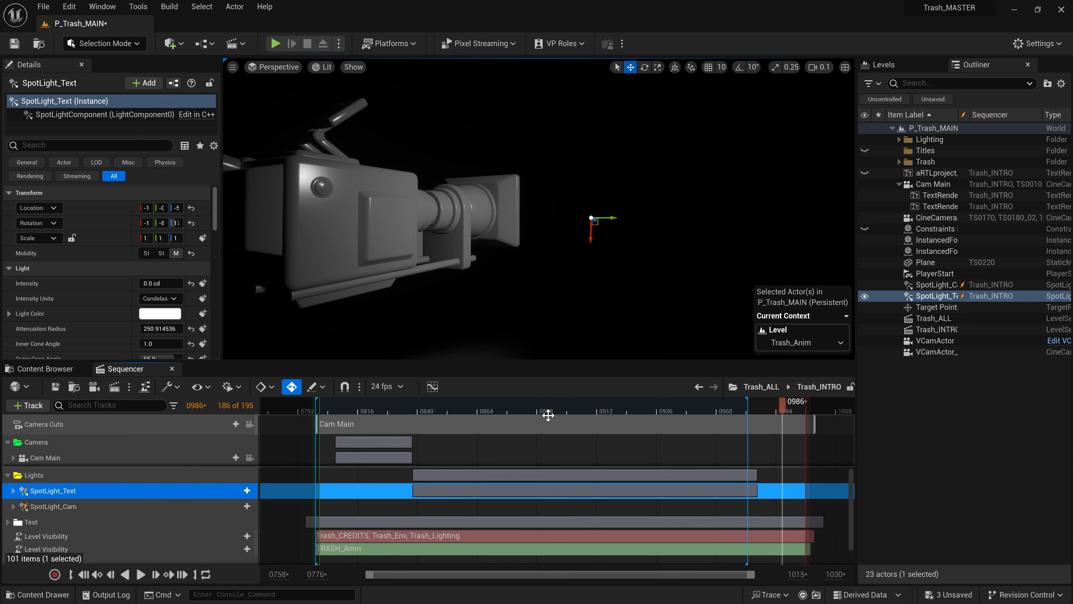
# - Go back up to Trash_ALL, scrub to the title shot at about frame 1205, and open the Trash_MAIN subsequence
pyautogui.click(762, 387)
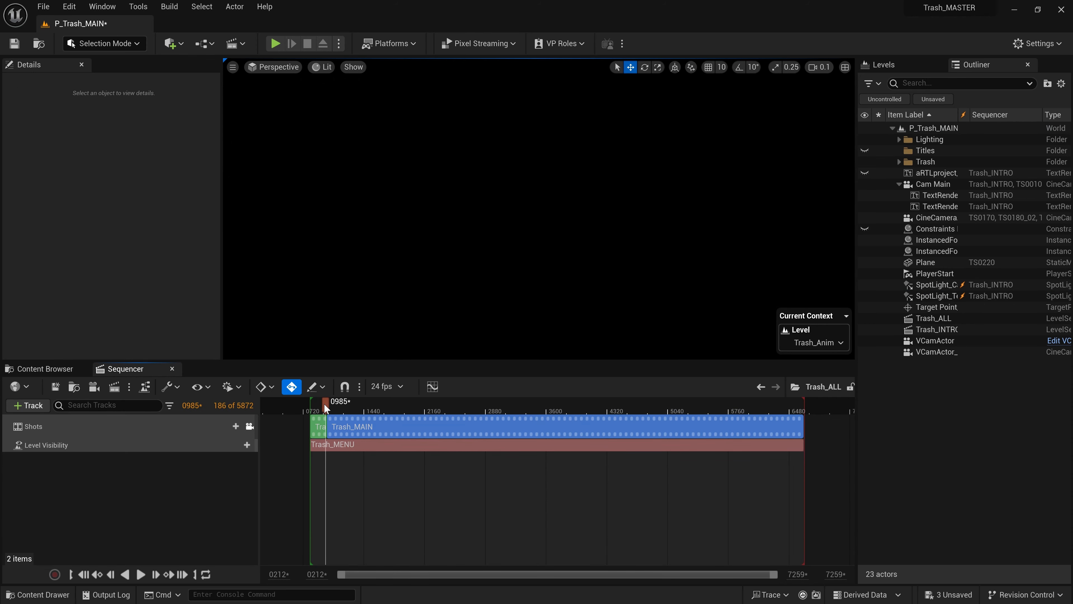
pyautogui.moveTo(329, 406); pyautogui.dragTo(345, 408)
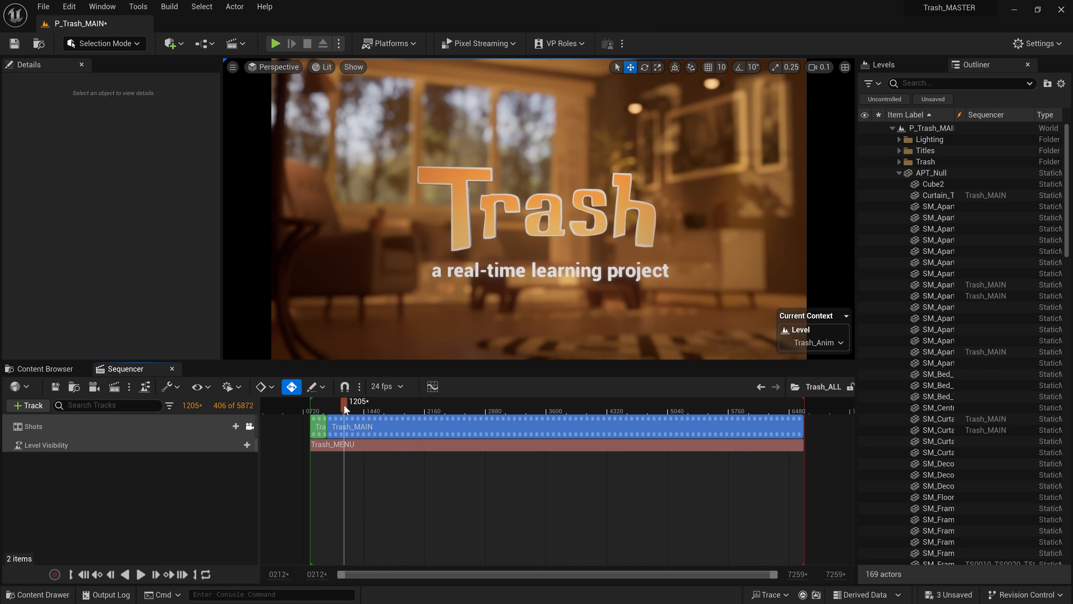
pyautogui.doubleClick(350, 420)
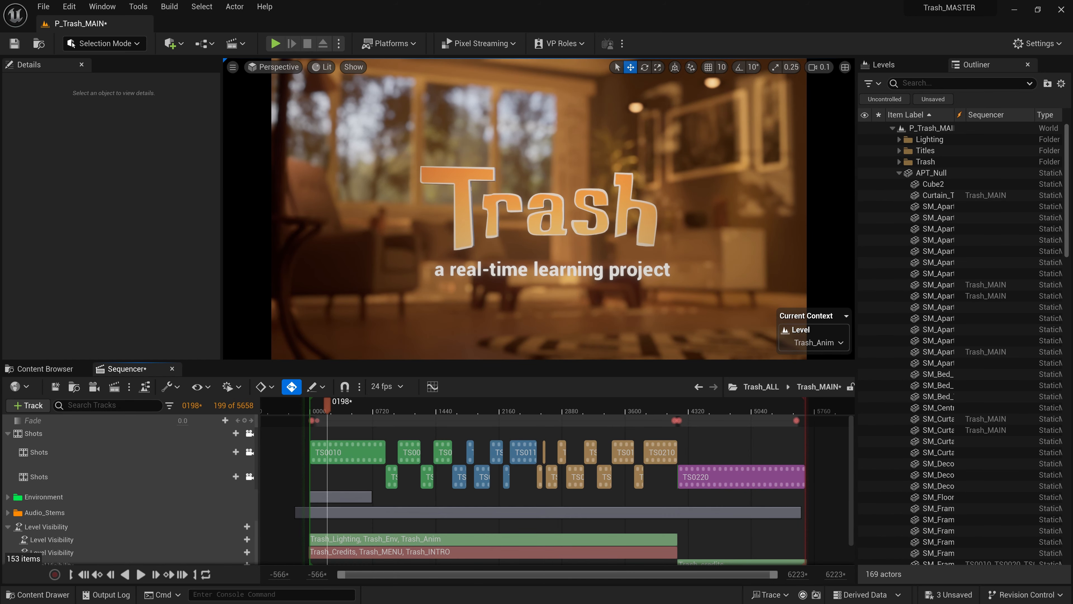
# - Open the TS0050 shot's properties, locate its level sequence asset among the Shots assets, and return to Sequencer
pyautogui.click(391, 477)
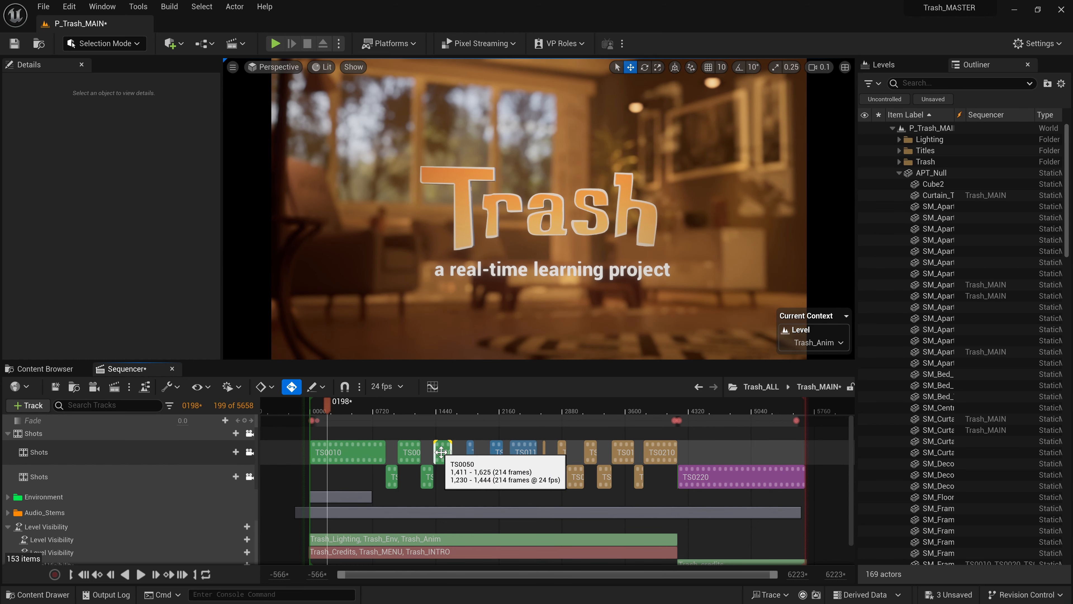
pyautogui.rightClick(441, 452)
pyautogui.moveTo(507, 147)
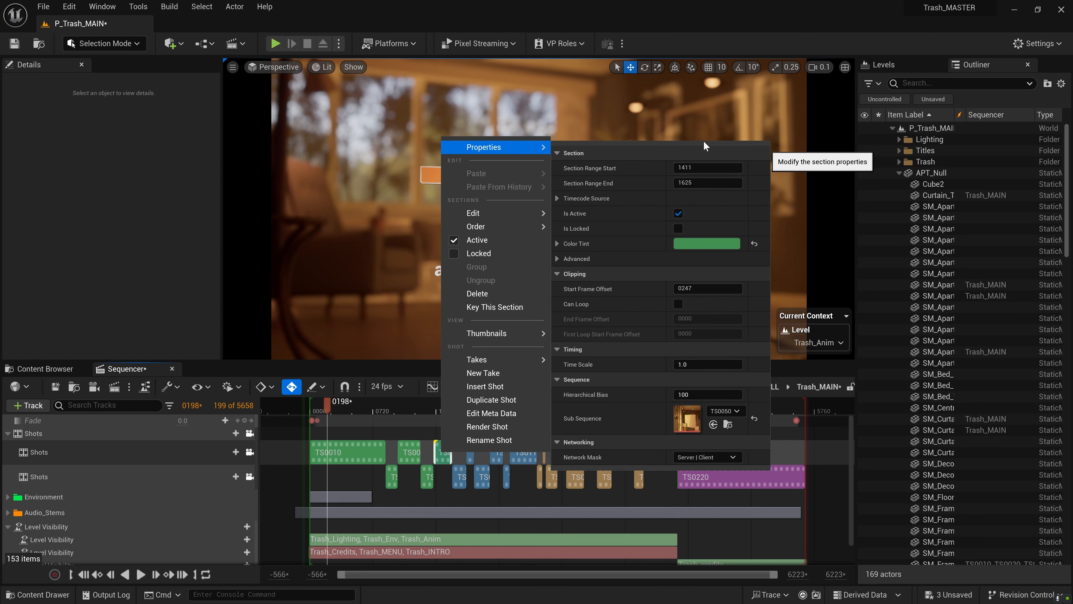
pyautogui.click(728, 425)
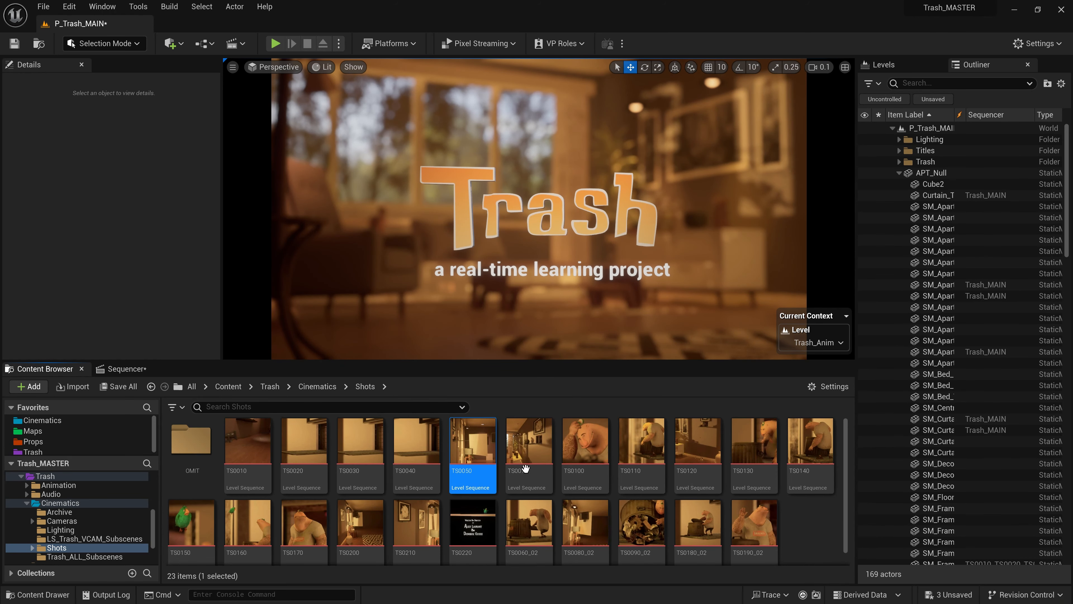
pyautogui.scroll(-1, 822, 539)
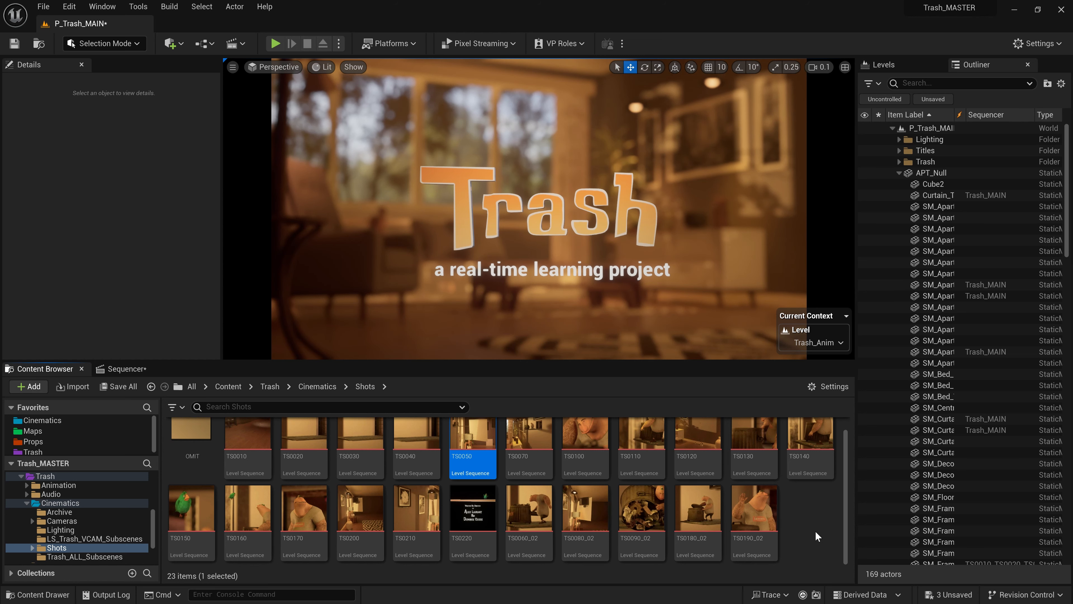
pyautogui.scroll(1, 817, 536)
pyautogui.click(122, 370)
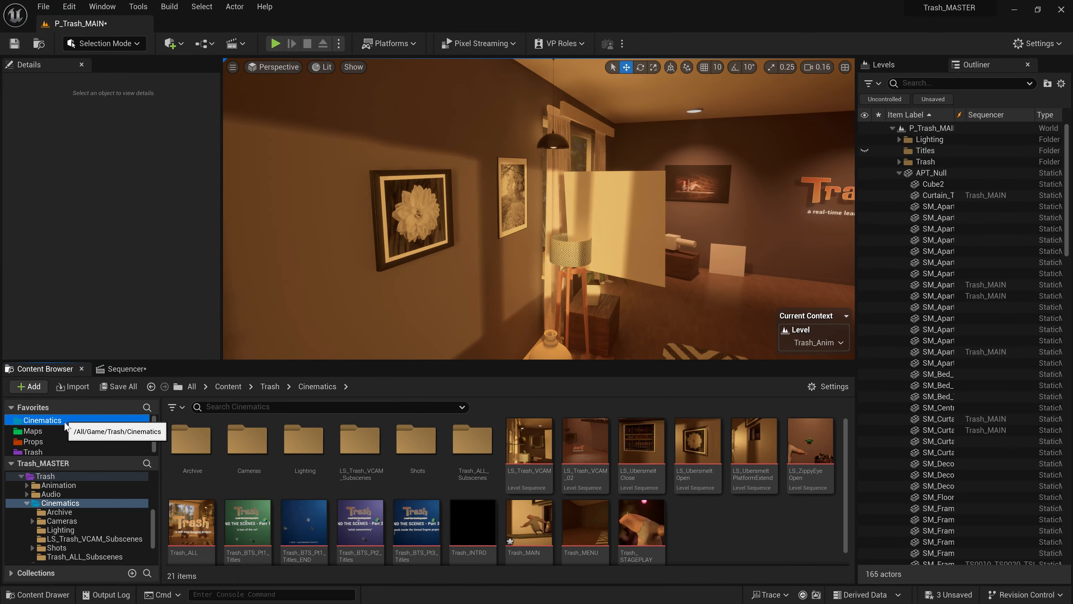
# - Open LS_Coverage_FULL_Front from the Cameras/Coverage folder, view it through the camera cuts, and scrub along the coverage
pyautogui.doubleClick(247, 442)
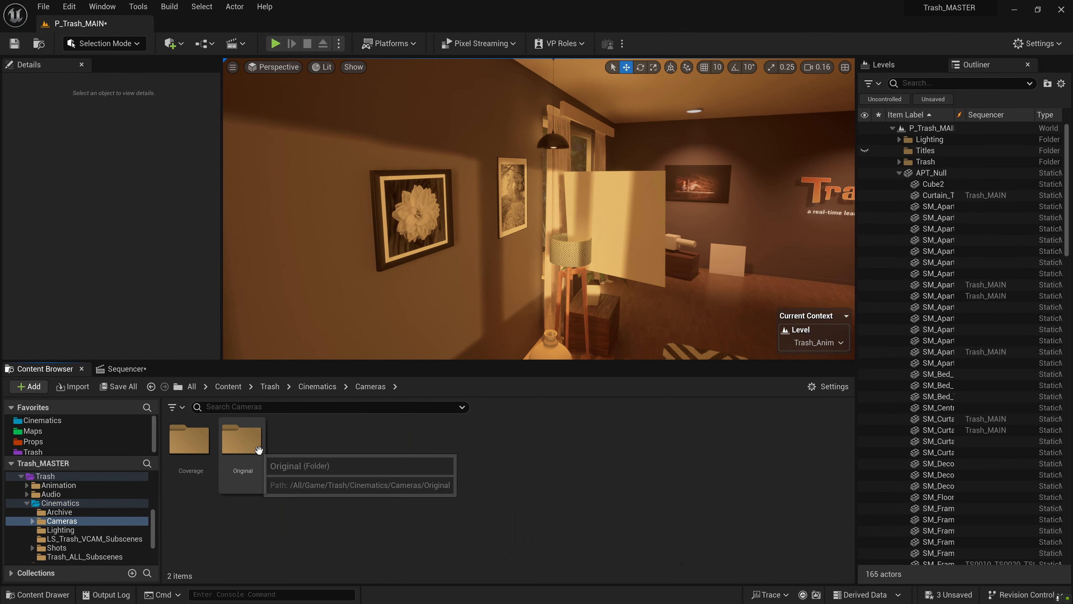
pyautogui.doubleClick(182, 447)
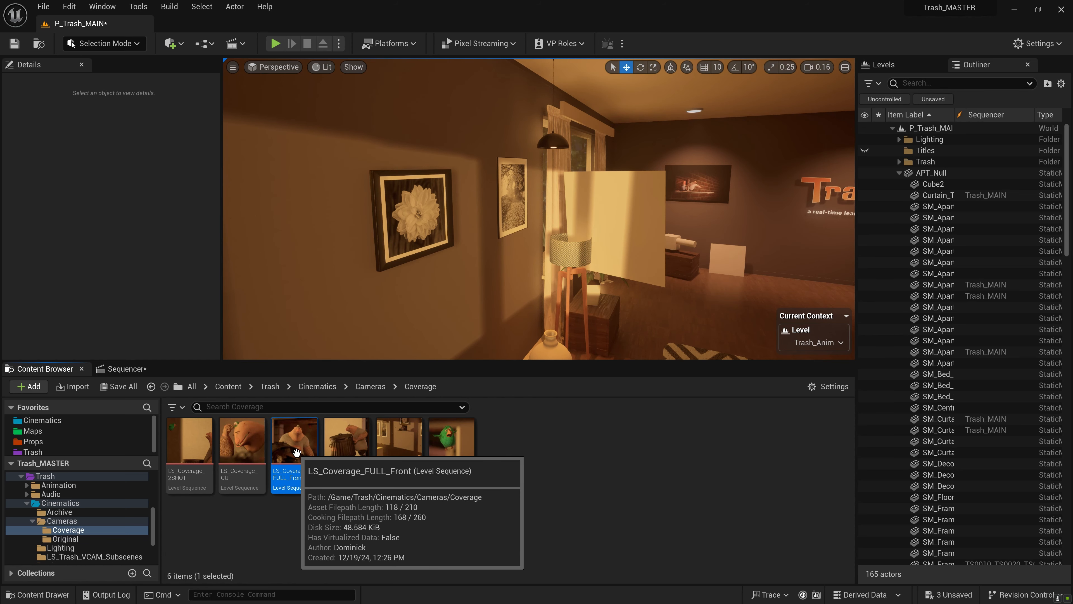
pyautogui.doubleClick(295, 444)
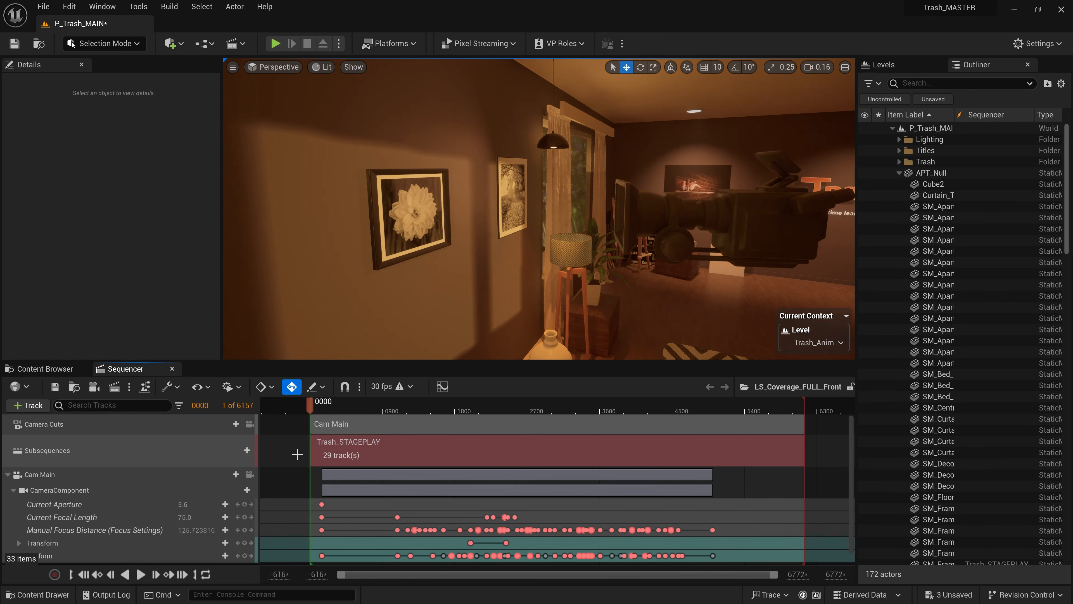
pyautogui.click(249, 424)
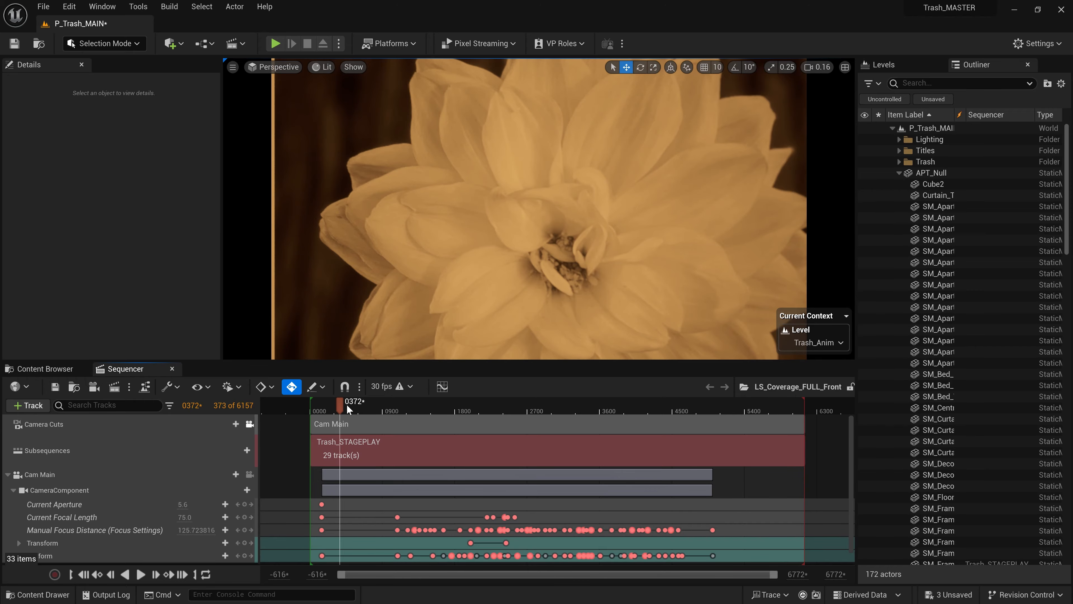
pyautogui.moveTo(349, 409); pyautogui.dragTo(606, 401)
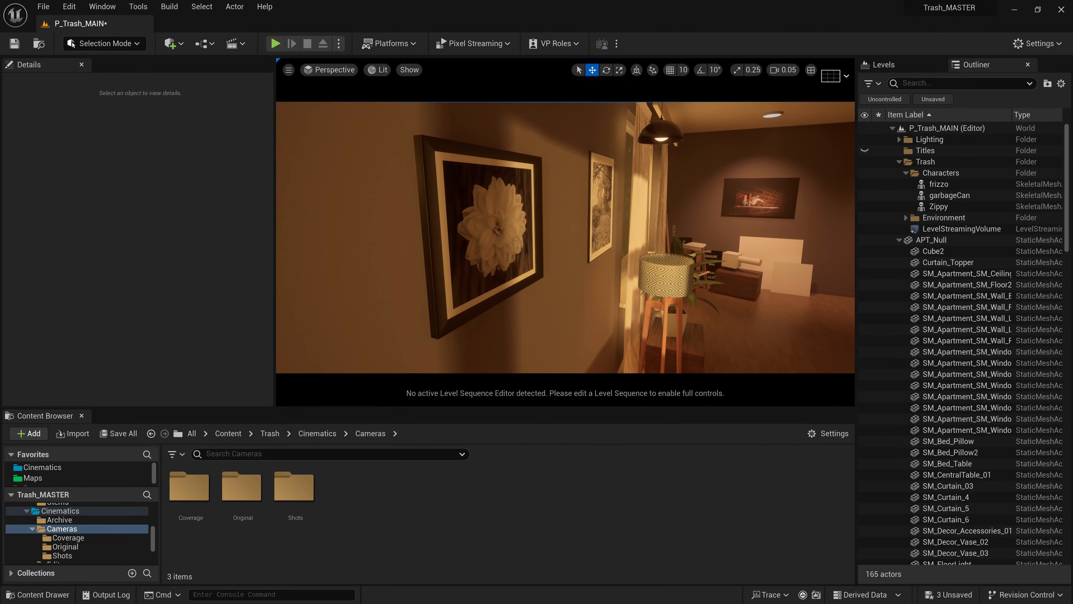
# - Create a level sequence named LS_Coverage_MED_CU in the Cameras folder and open it
pyautogui.rightClick(435, 502)
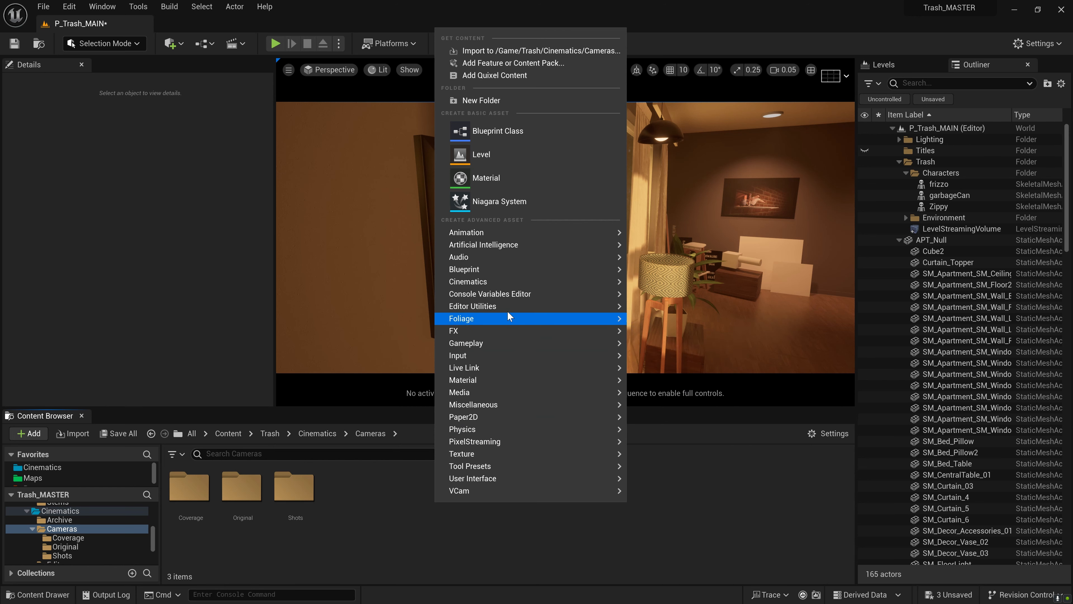
pyautogui.moveTo(509, 279)
pyautogui.click(694, 324)
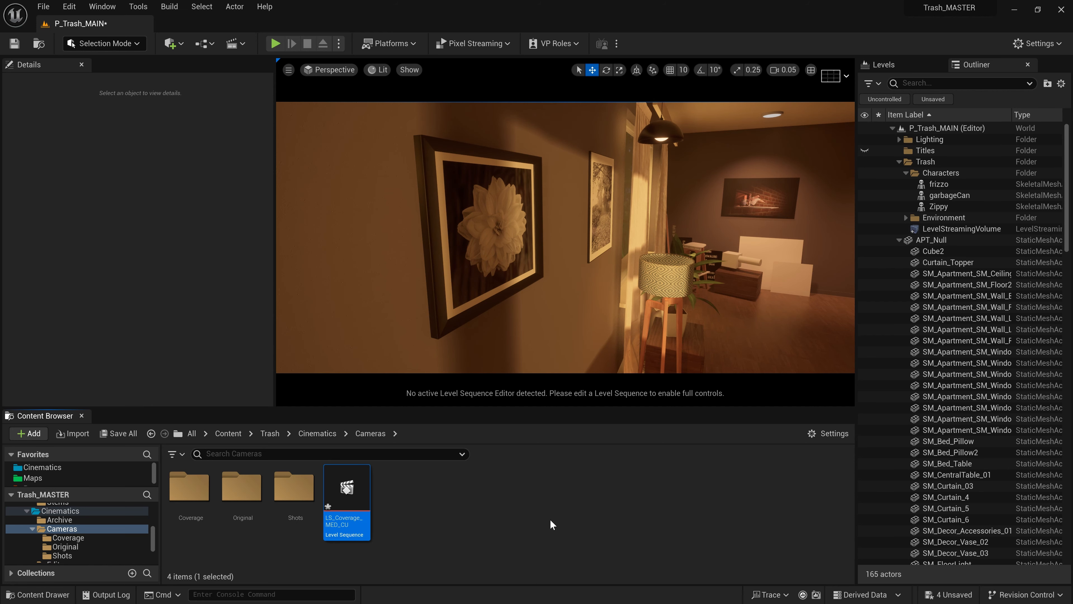
pyautogui.doubleClick(357, 501)
# - Add a subsequence track to LS_Coverage_MED_CU and insert the Trash_STAGEPLAY sequence on it
pyautogui.click(27, 452)
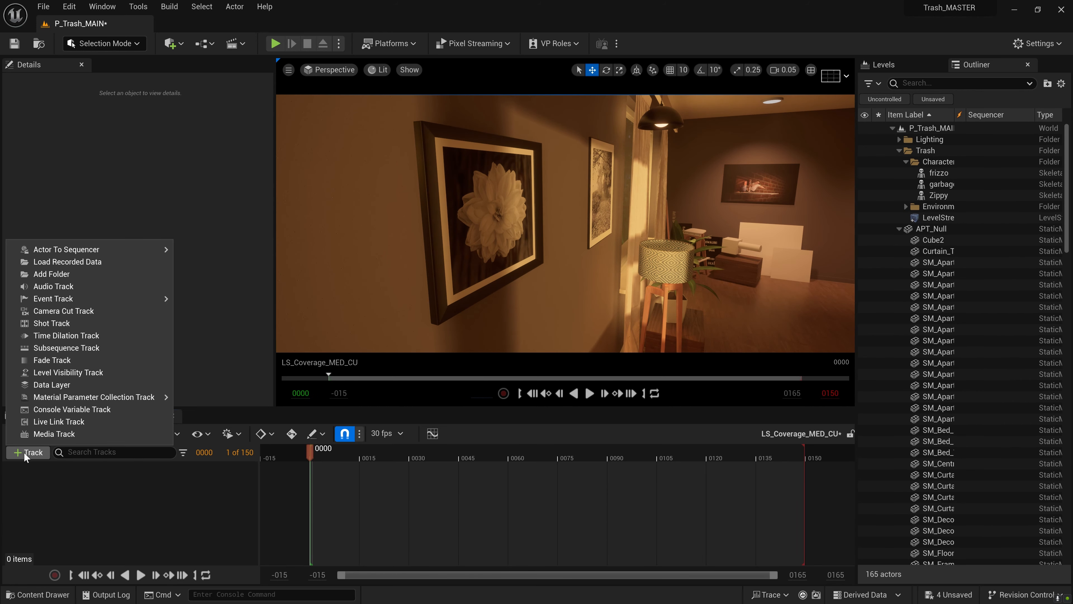
pyautogui.click(67, 347)
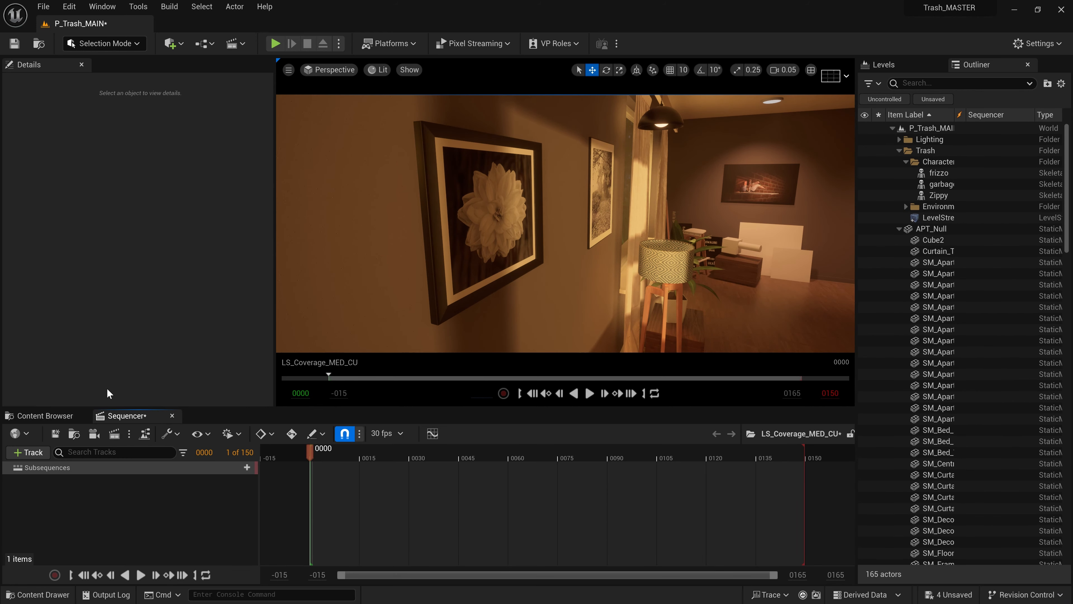
pyautogui.click(247, 468)
pyautogui.write('stage')
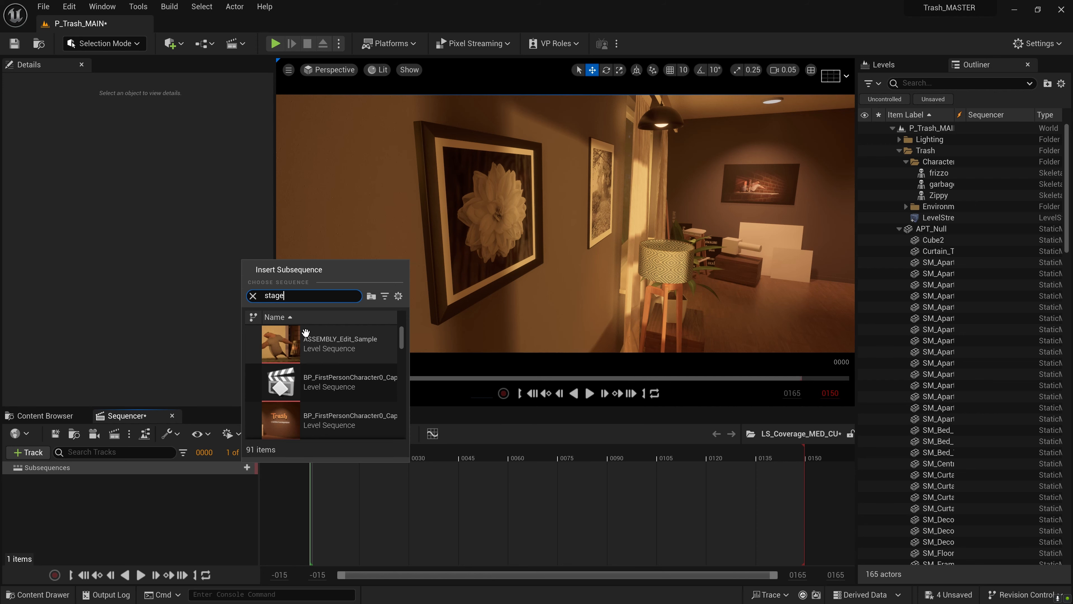
pyautogui.click(384, 343)
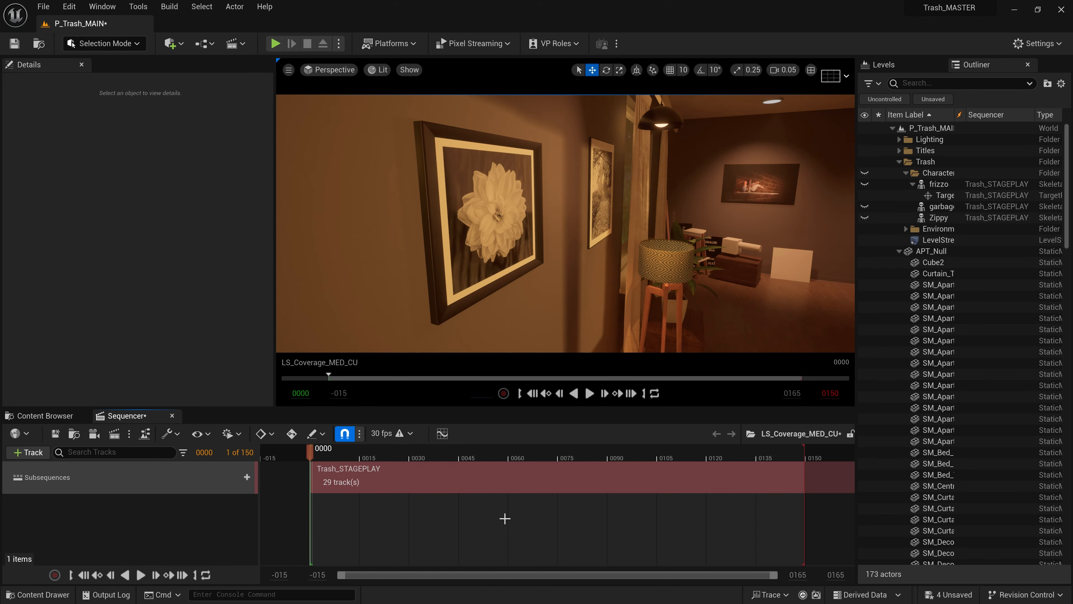
# - Set the playback range end to frame 6130, near the end of Trash_STAGEPLAY, and scrub to frame 1186
pyautogui.keyDown('ctrl'); pyautogui.scroll(-10, 505, 519); pyautogui.keyUp('ctrl')
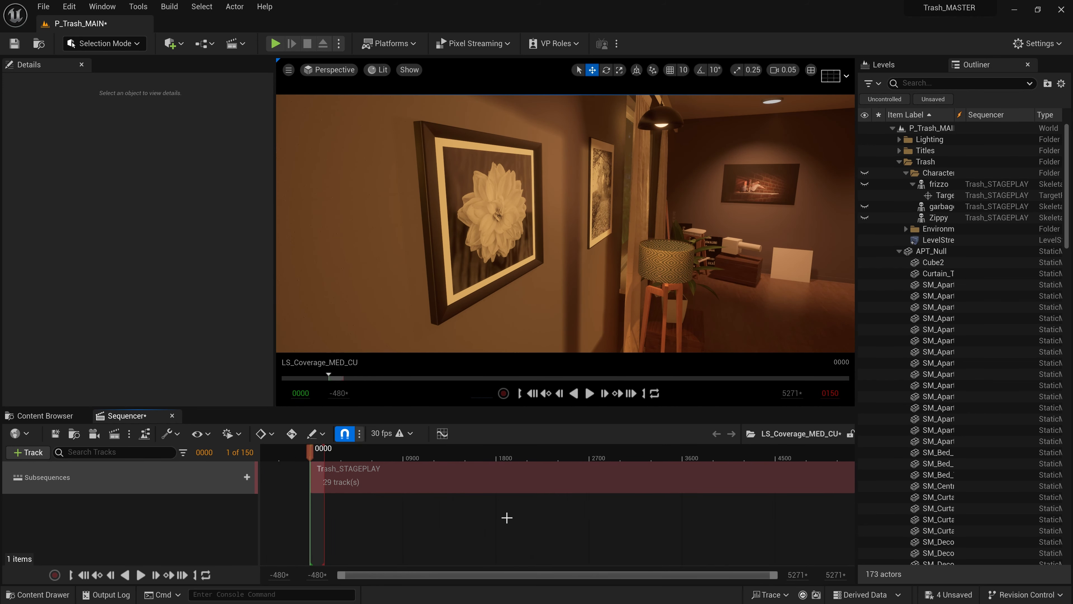
pyautogui.keyDown('ctrl'); pyautogui.scroll(-2, 507, 517); pyautogui.keyUp('ctrl')
pyautogui.moveTo(742, 452); pyautogui.dragTo(752, 453)
pyautogui.press(']')
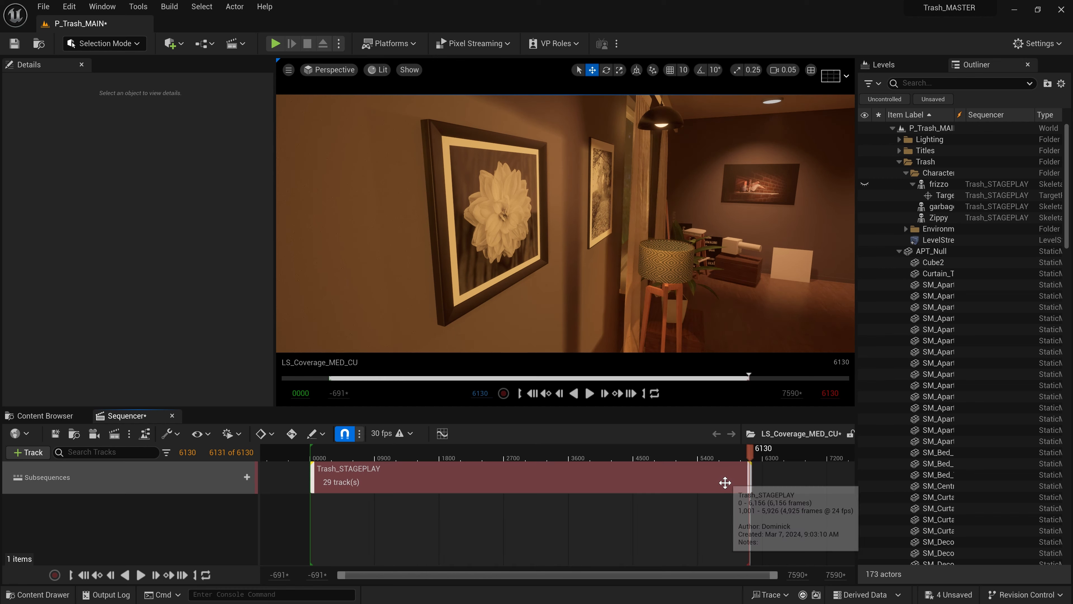
pyautogui.keyDown('ctrl'); pyautogui.scroll(1, 555, 490); pyautogui.keyUp('ctrl')
pyautogui.click(329, 458)
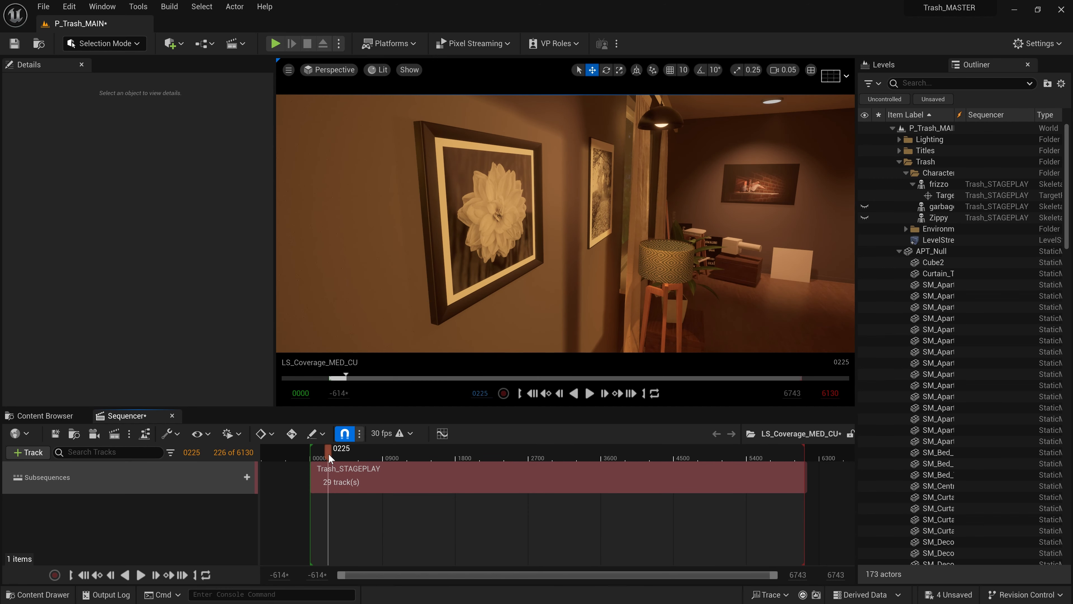
pyautogui.moveTo(330, 459); pyautogui.dragTo(400, 460)
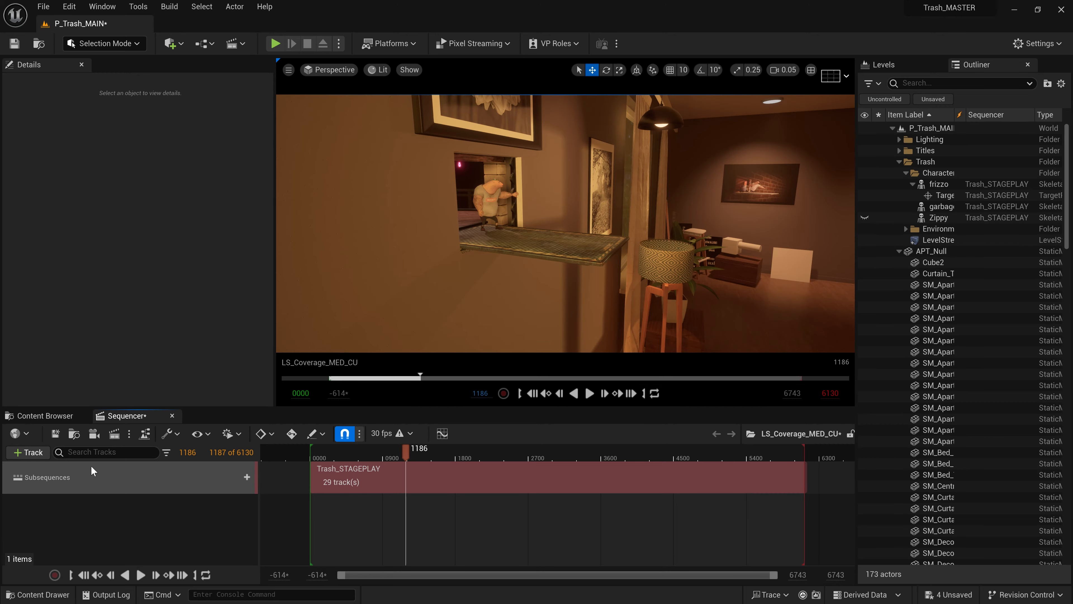
# - Create a cine camera facing the character in the wall opening and name it CineCam_MED-CU
pyautogui.press('w')
pyautogui.moveTo(565, 224); pyautogui.dragTo(461, 221, button='right')
pyautogui.press('d')
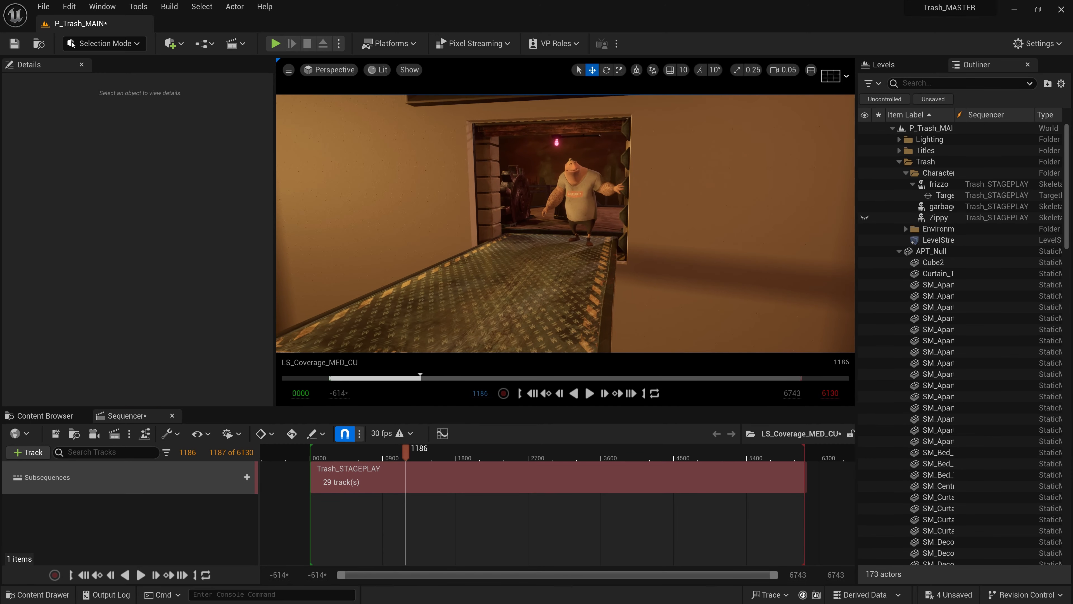
pyautogui.click(91, 440)
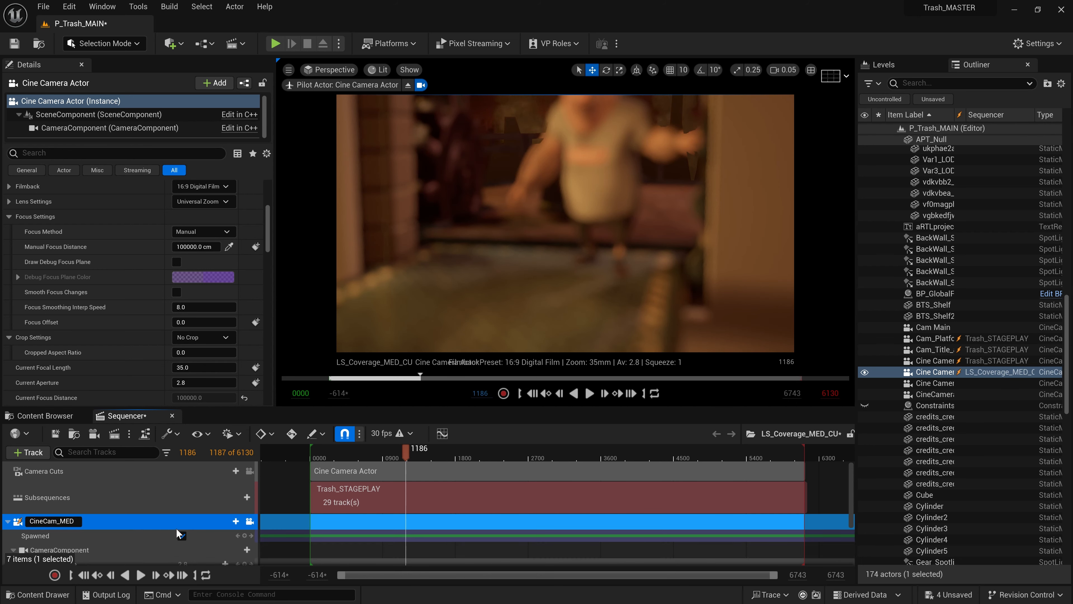
pyautogui.press('Return')
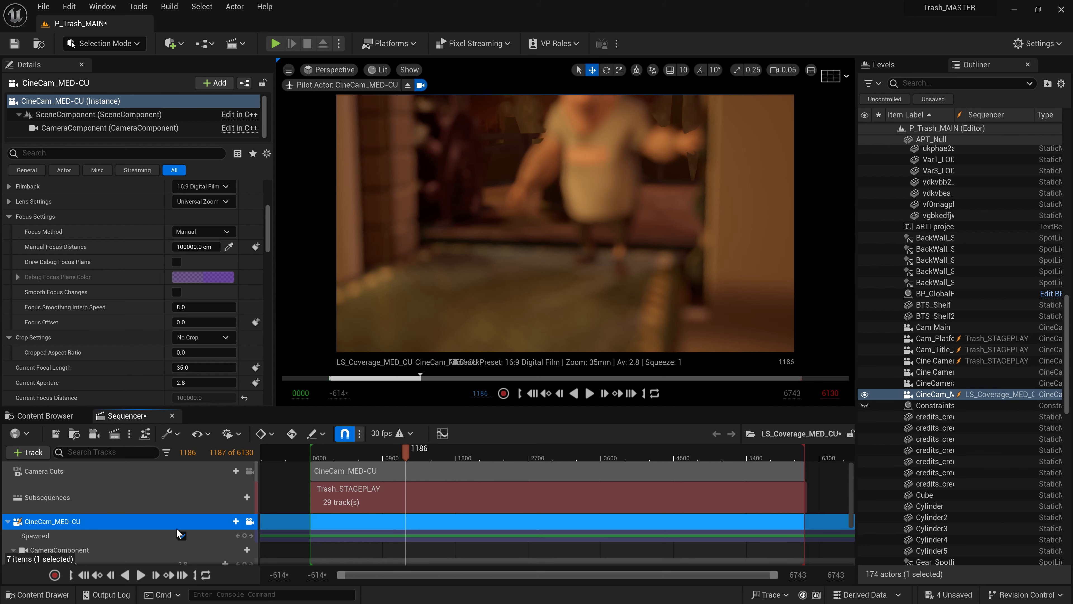
# - Set CineCam_MED-CU's current focal length to 85 and its current aperture to 4.0
pyautogui.scroll(-3, 161, 528)
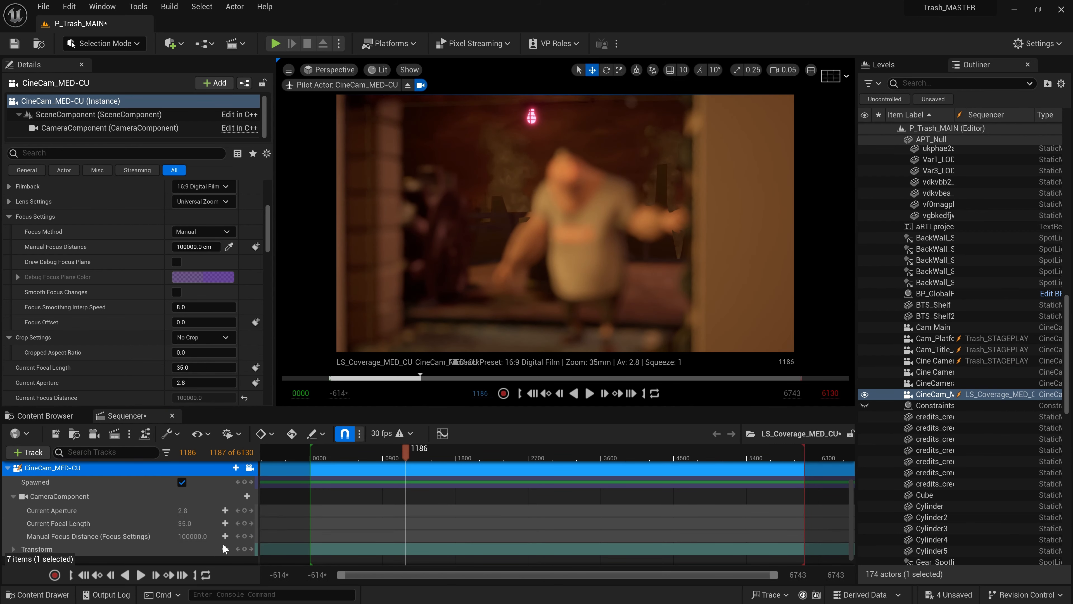
pyautogui.write('85')
pyautogui.press('Return')
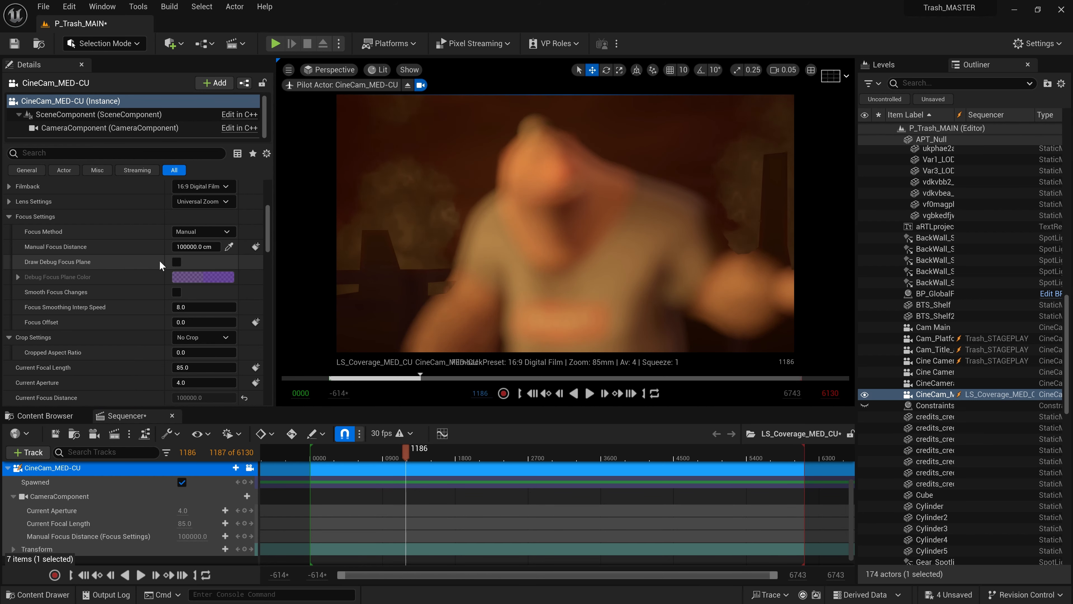
# - Enable the camera's debug focus plane and set its focus method to Tracking, with Target Point_Frizzo_EyeR as the actor to track
pyautogui.click(208, 232)
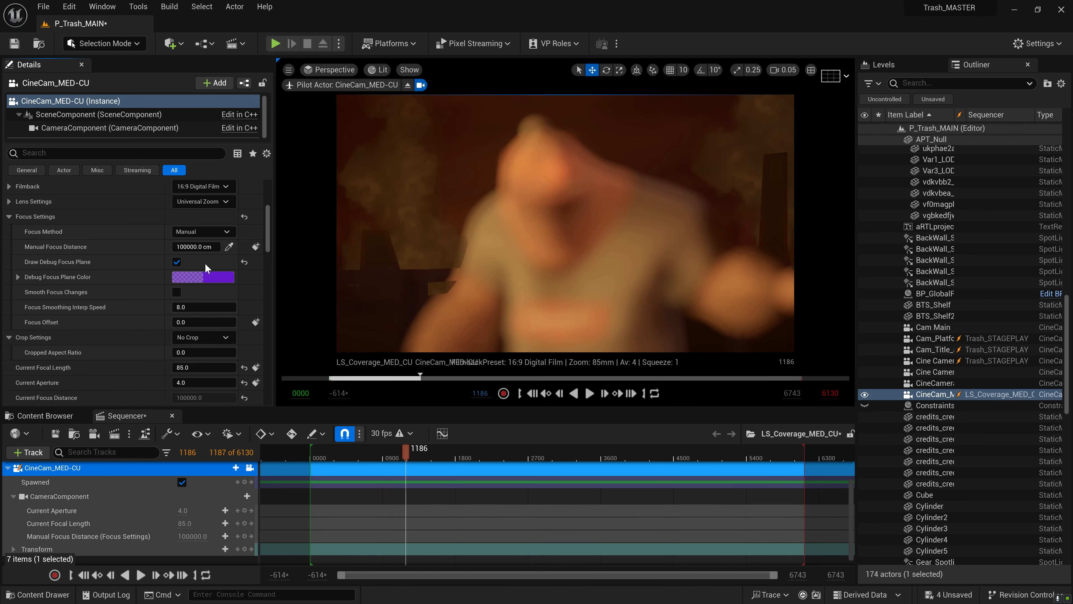
pyautogui.click(207, 268)
pyautogui.click(186, 262)
pyautogui.write('targ')
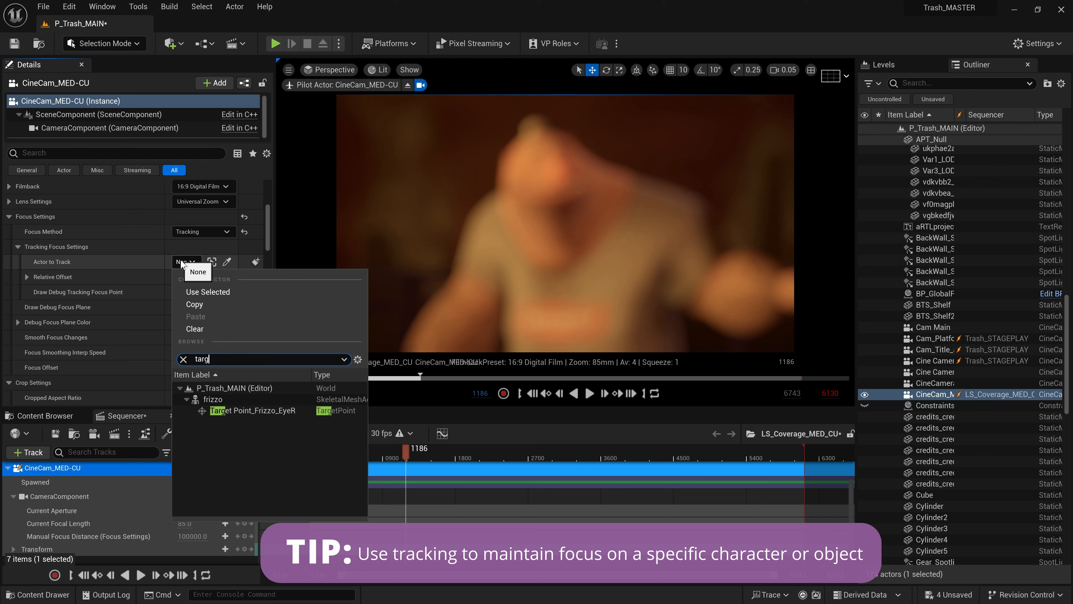
pyautogui.click(244, 410)
# - Pull CineCam_MED-CU back from the character, scrub to frame 1328 and turn off the debug focus plane
pyautogui.keyDown('alt'); pyautogui.moveTo(518, 292); pyautogui.dragTo(434, 293, button='right'); pyautogui.keyUp('alt')
pyautogui.moveTo(407, 456); pyautogui.dragTo(418, 456)
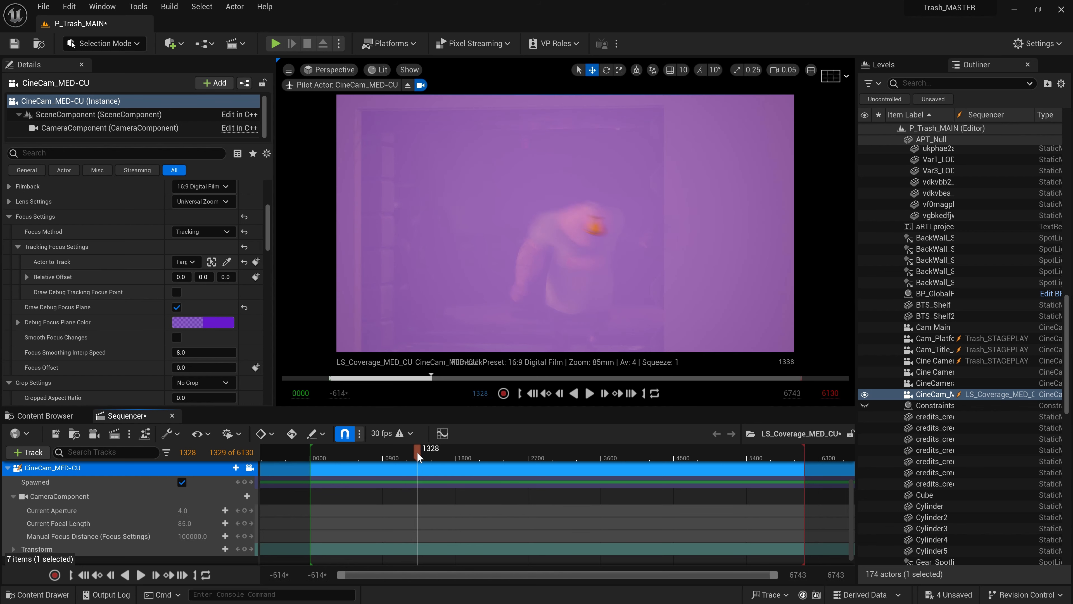
pyautogui.click(176, 307)
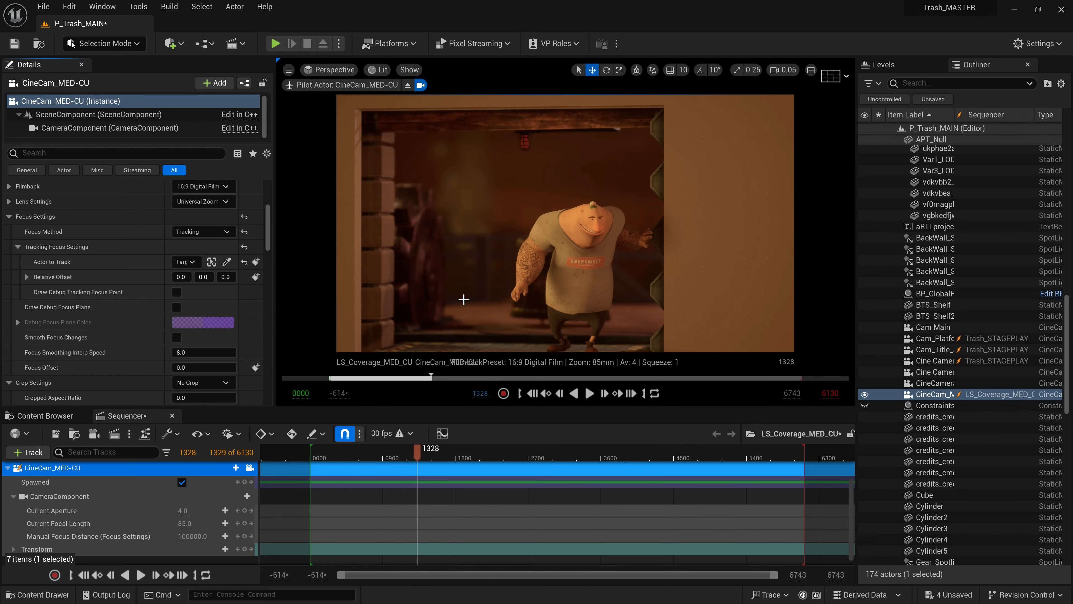
# - Reframe CineCam_MED-CU as a medium close-up of the character, adjusting the framing at frame 1220
pyautogui.moveTo(439, 182); pyautogui.dragTo(469, 187, button='right')
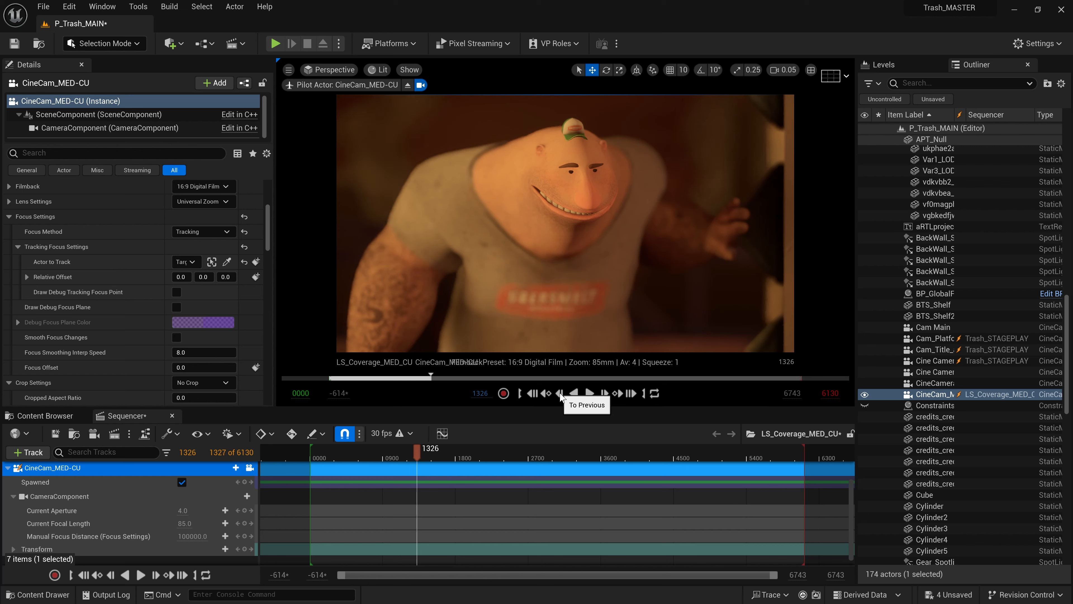
pyautogui.moveTo(431, 377); pyautogui.dragTo(424, 381)
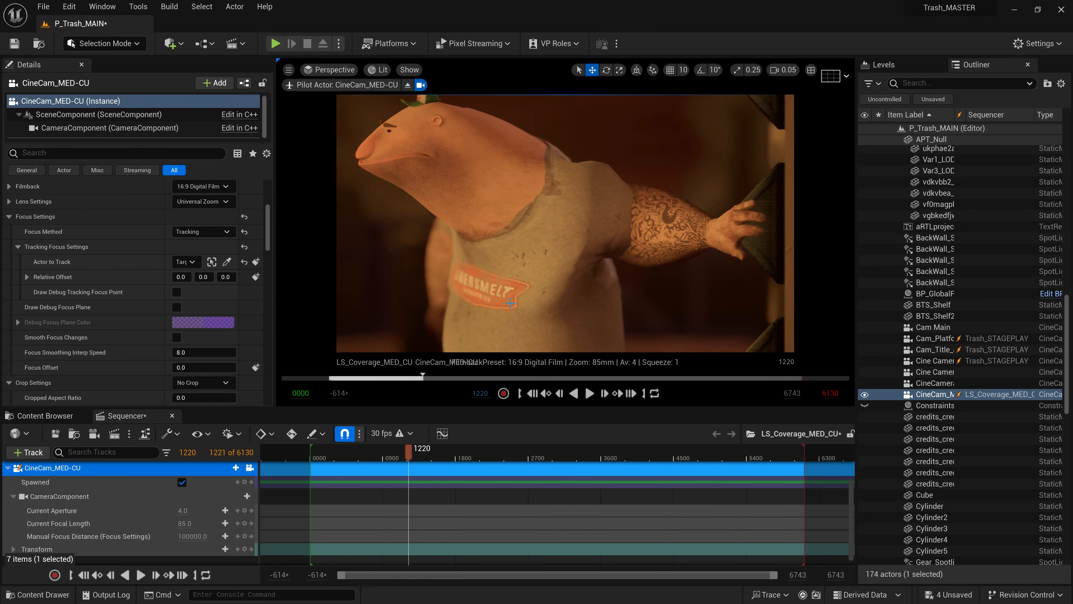
pyautogui.moveTo(510, 304)
pyautogui.mouseDown(button='right')
pyautogui.moveTo(541, 309)
pyautogui.moveTo(469, 297)
pyautogui.moveTo(503, 302)
pyautogui.moveTo(520, 292)
pyautogui.moveTo(518, 267)
pyautogui.moveTo(496, 281)
pyautogui.moveTo(533, 298)
pyautogui.moveTo(512, 292)
pyautogui.mouseUp(button='right')
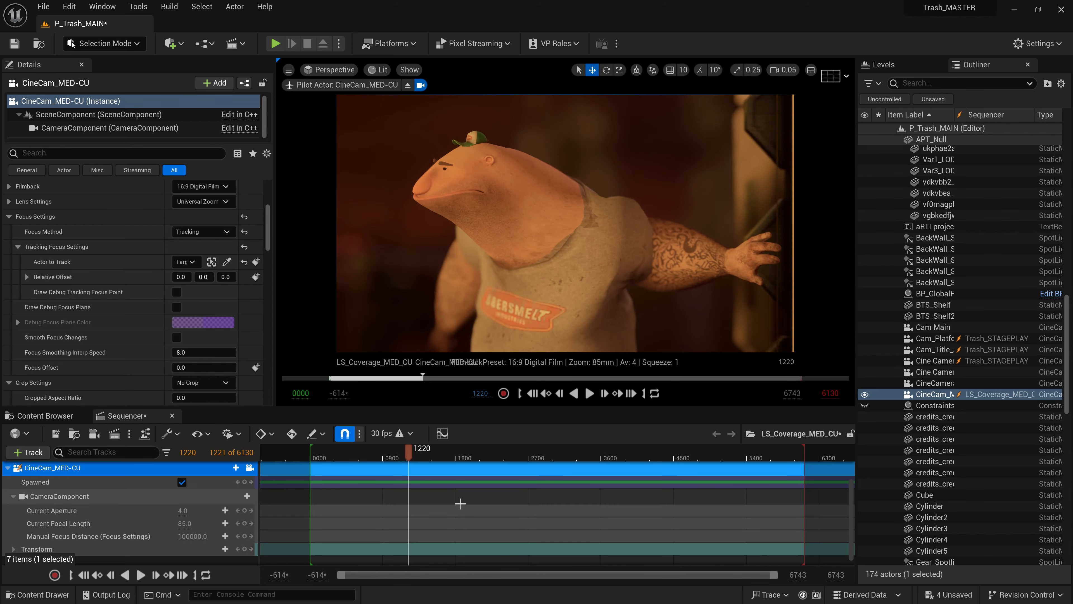
# - Key the camera's current aperture, focal length, manual focus distance and transform at frame 1220, and save the sequence
pyautogui.click(245, 523)
pyautogui.click(244, 536)
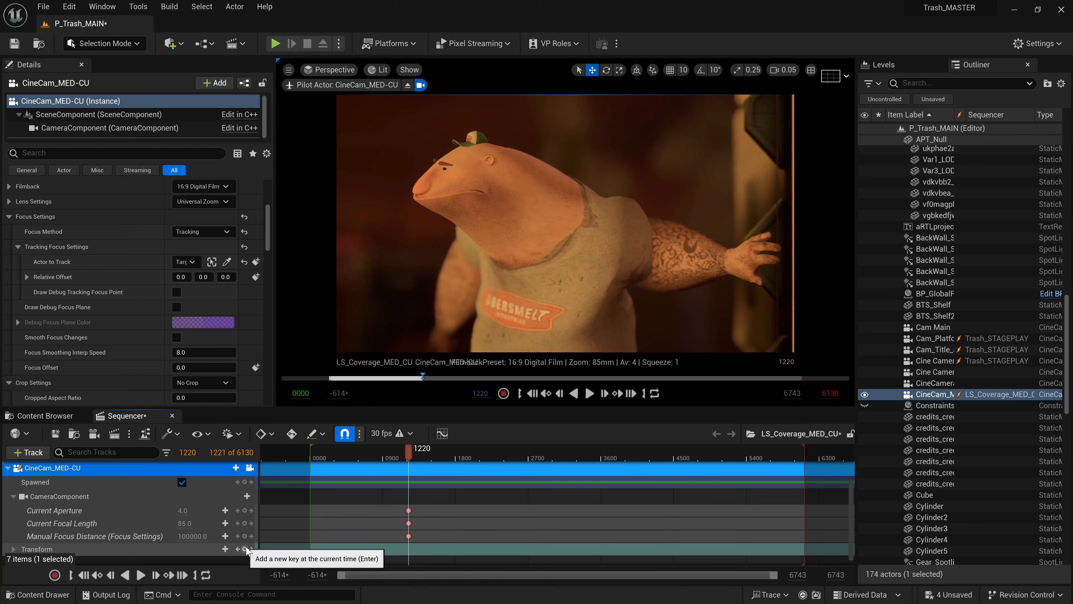
pyautogui.click(55, 433)
pyautogui.scroll(-1, 408, 460)
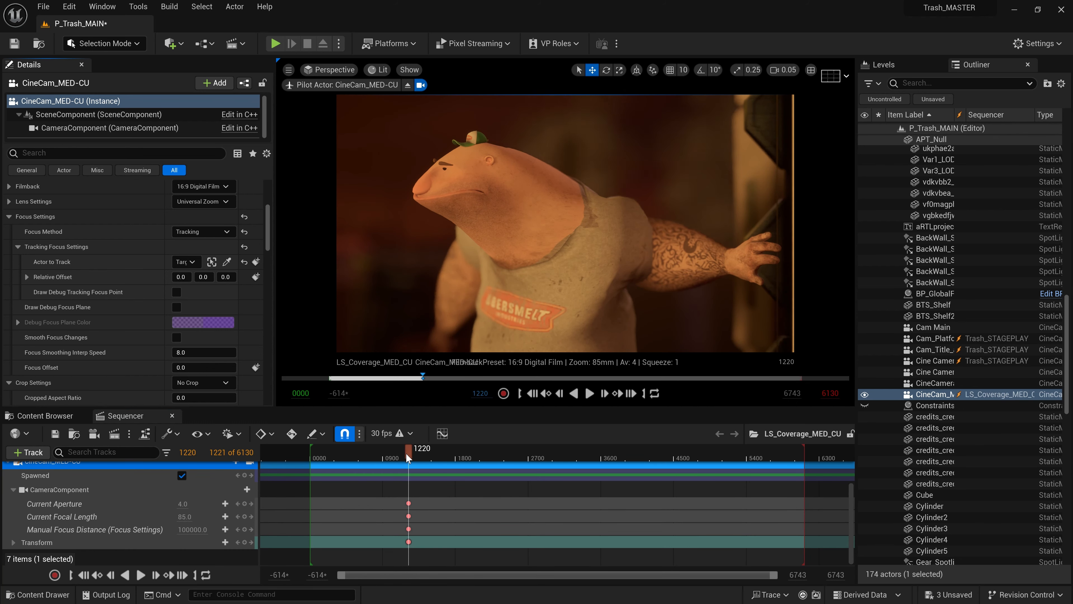
# - Key a reframed camera view of the character at frame 1290, continue adjusting the framing and preview the move full screen
pyautogui.moveTo(407, 454); pyautogui.dragTo(415, 456)
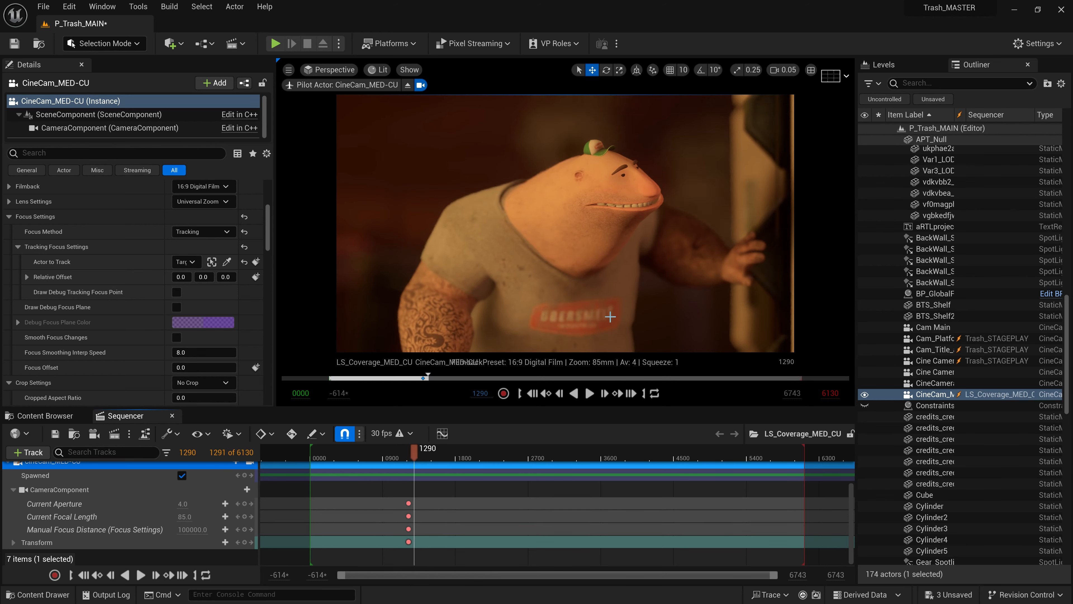
pyautogui.moveTo(624, 305); pyautogui.dragTo(685, 313, button='right')
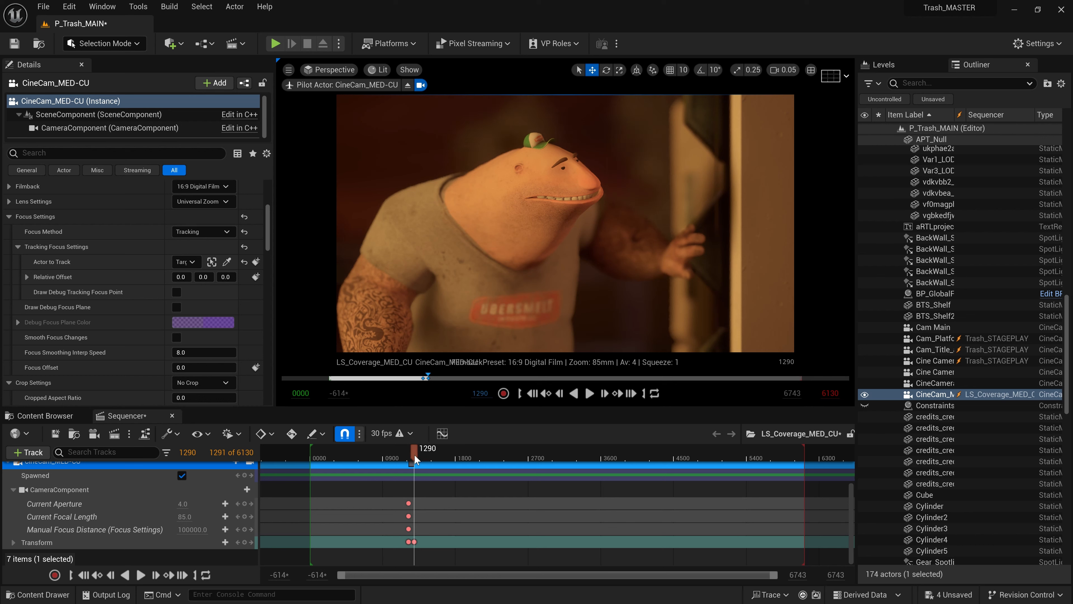
pyautogui.moveTo(557, 316); pyautogui.dragTo(542, 351, button='right')
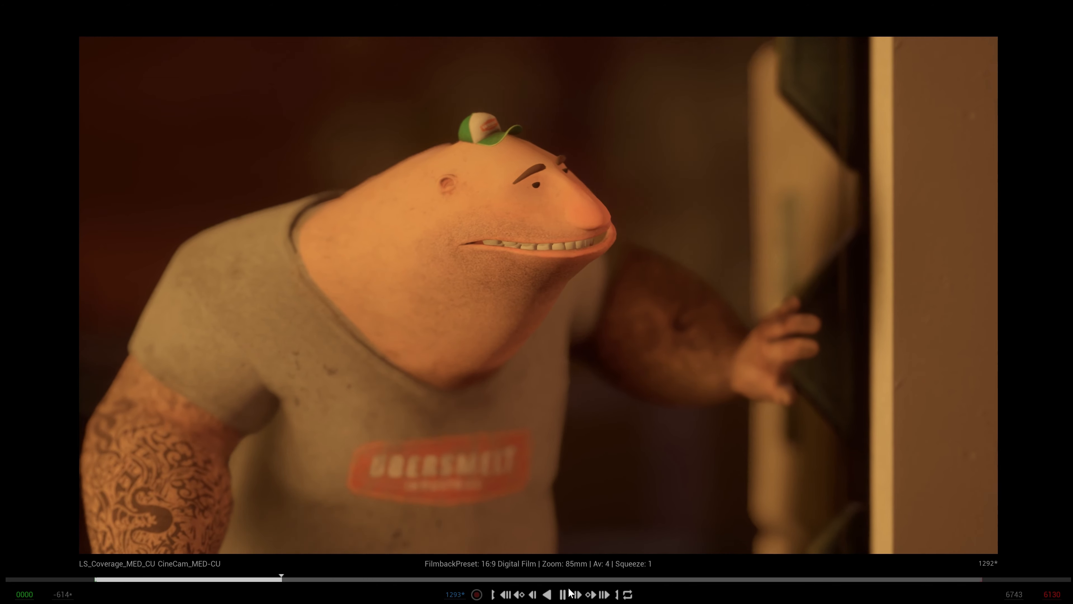
pyautogui.click(563, 595)
pyautogui.press('F11')
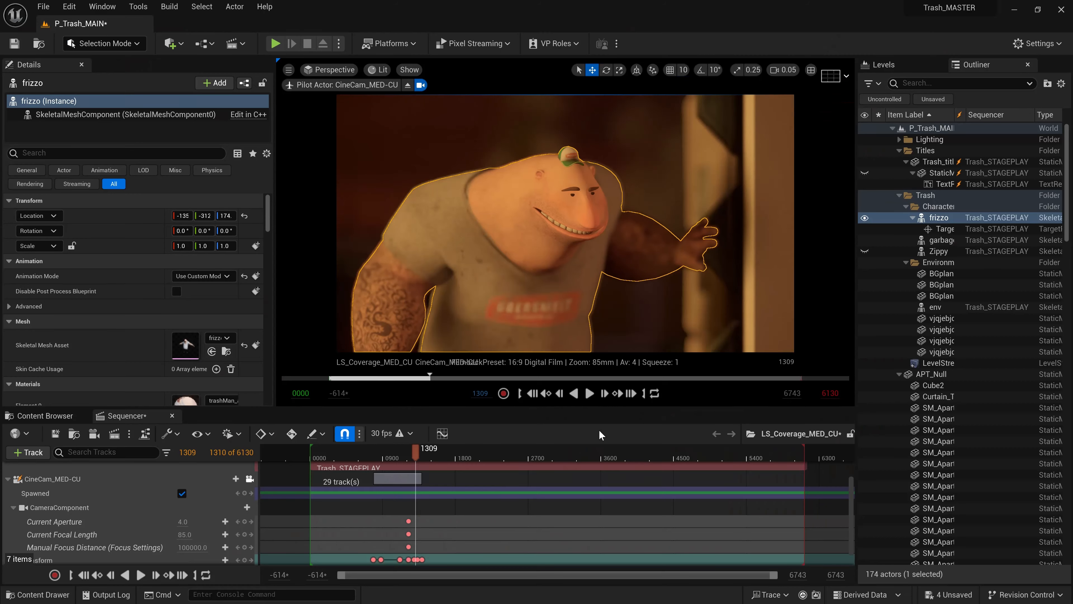
# - Stop piloting CineCam_MED-CU, select it from an outside view of the room and show its preview in an immersive viewport
pyautogui.click(83, 480)
pyautogui.click(249, 479)
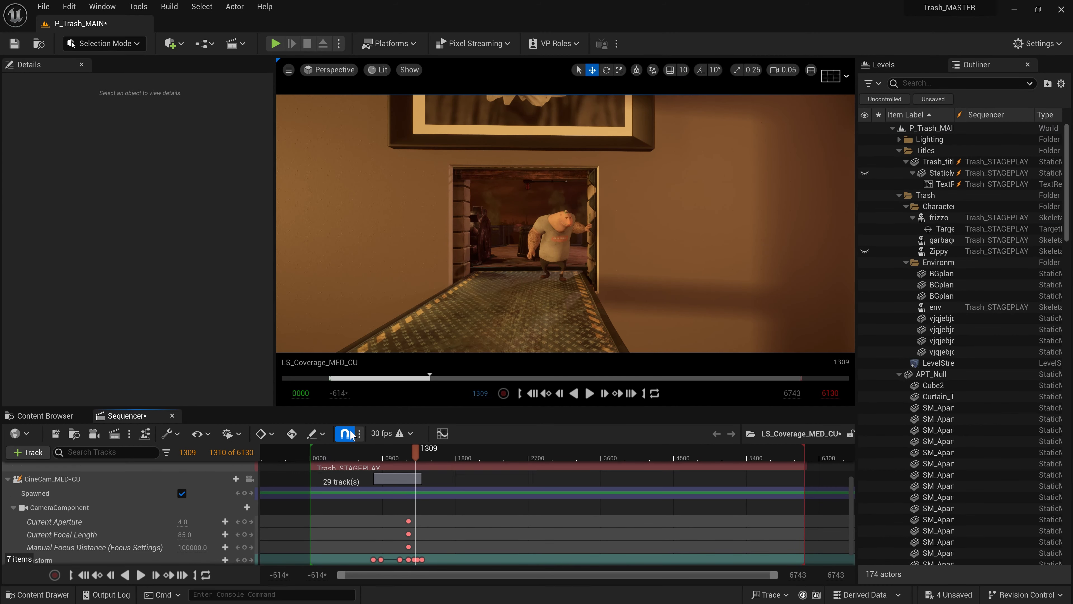
pyautogui.moveTo(579, 285); pyautogui.dragTo(392, 321, button='right')
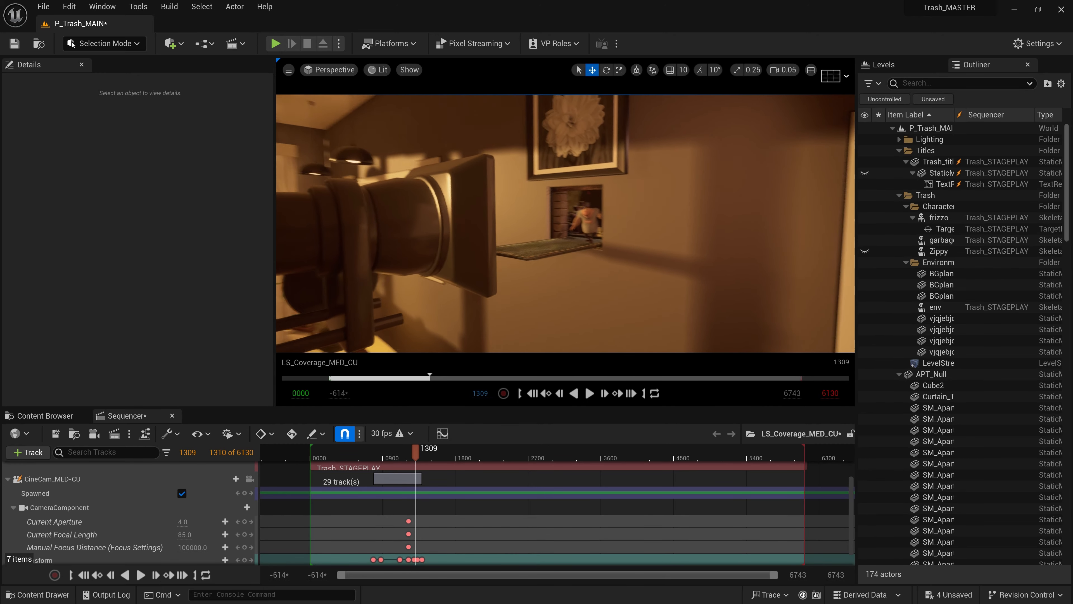
pyautogui.click(419, 233)
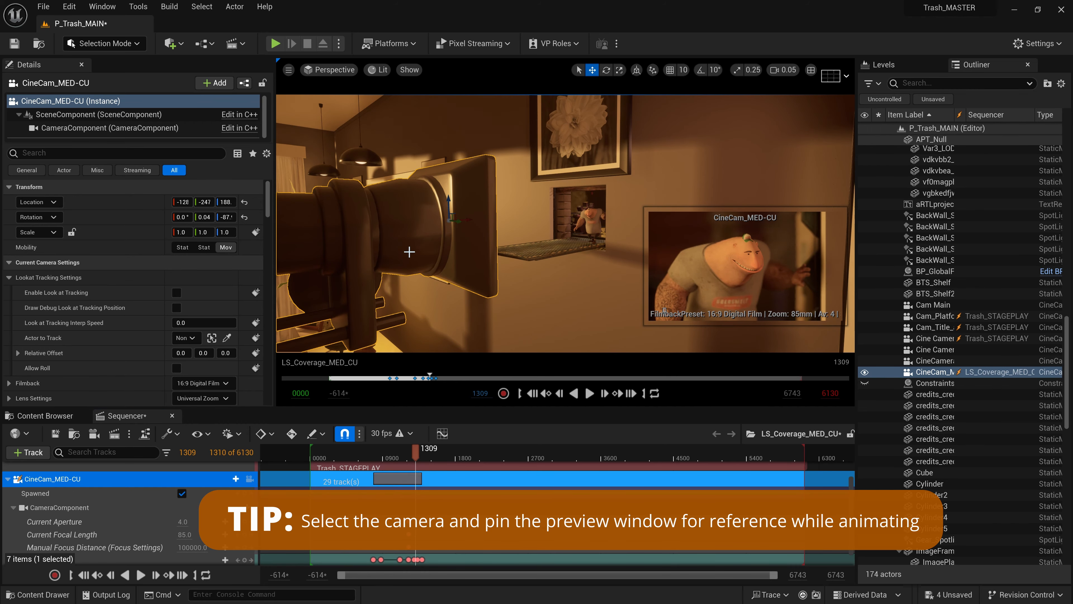
pyautogui.press('F11')
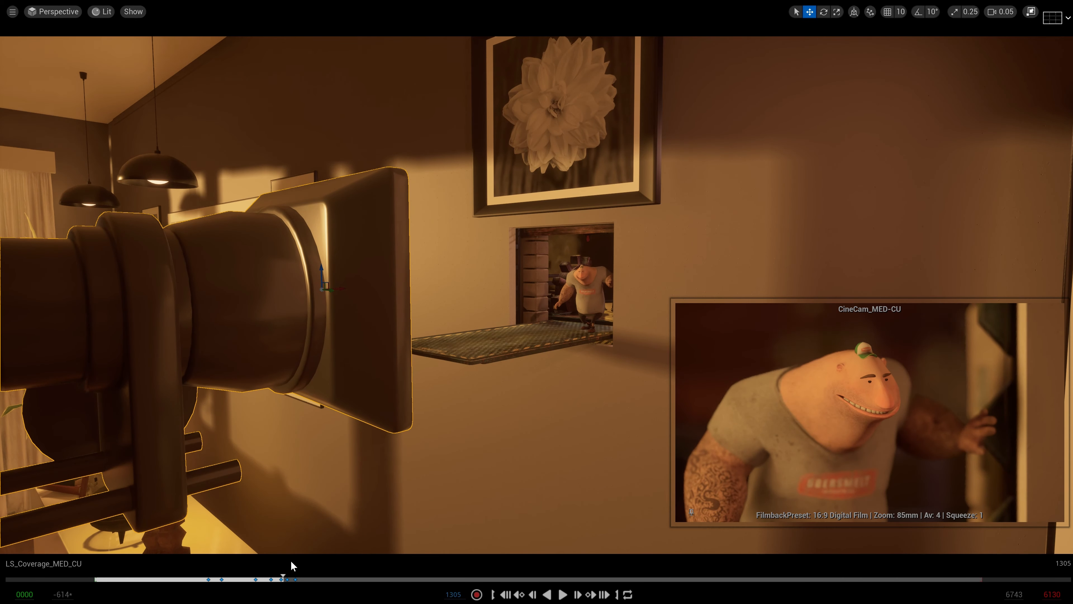
# - Step back and forth through the camera's keyframes and examine its animation in the preview
pyautogui.press(',')
pyautogui.press(',')
pyautogui.press(',')
pyautogui.press(',')
pyautogui.press('.')
pyautogui.press('.')
pyautogui.press('.')
pyautogui.press('.')
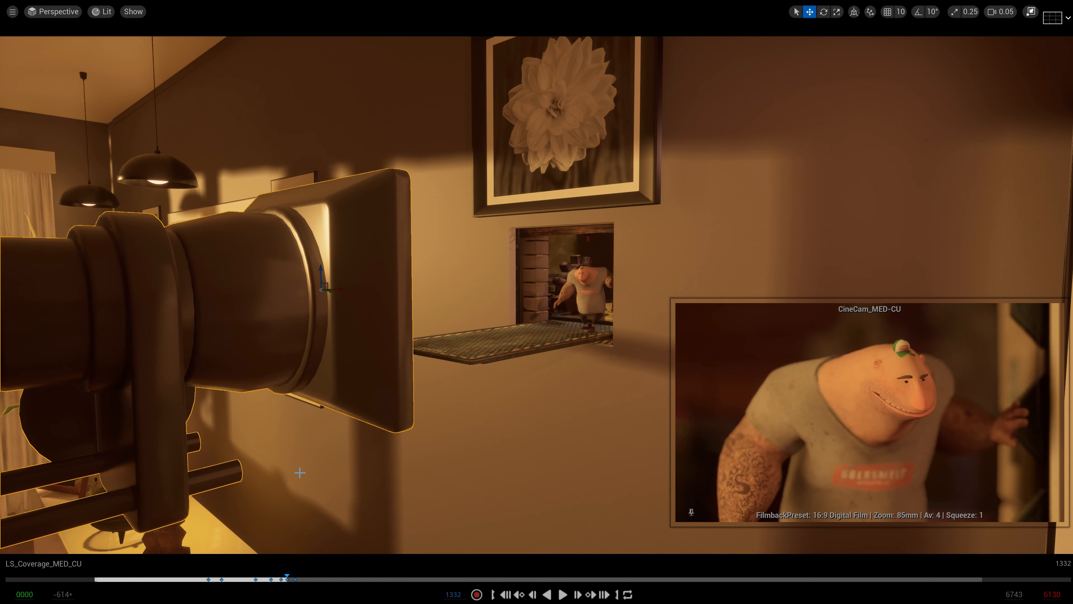
pyautogui.press(',')
pyautogui.press(',')
pyautogui.press(',')
pyautogui.press(',')
pyautogui.press(',')
# - Key a new position for CineCam_MED-CU at frame 651 and play back the camera move
pyautogui.moveTo(208, 577); pyautogui.dragTo(188, 577)
pyautogui.moveTo(341, 279); pyautogui.dragTo(269, 297)
pyautogui.moveTo(268, 298); pyautogui.dragTo(246, 330, button='right')
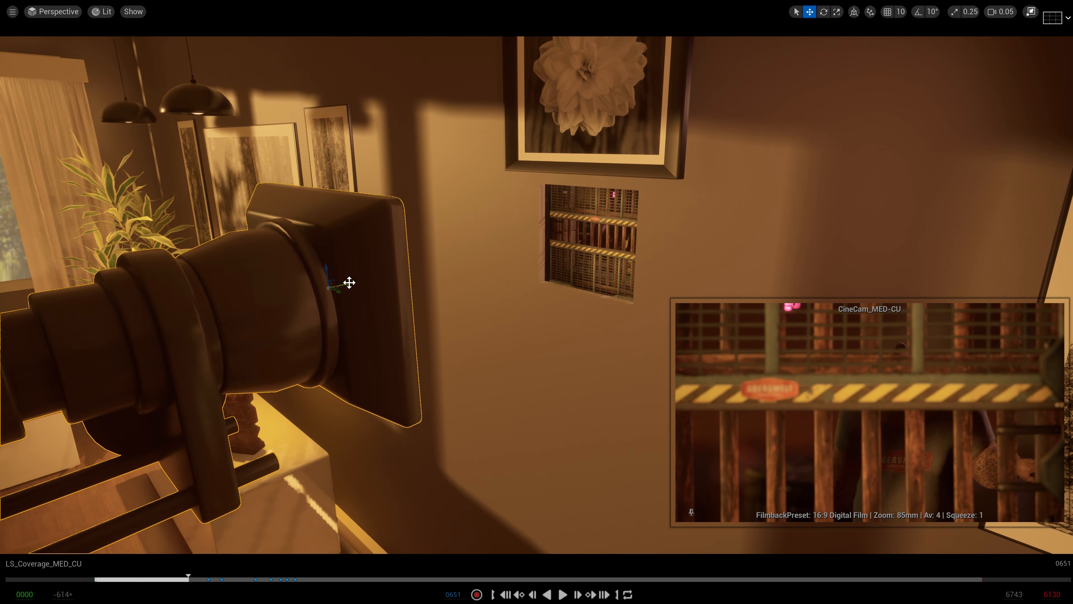
pyautogui.moveTo(348, 283); pyautogui.dragTo(256, 314)
pyautogui.click(562, 594)
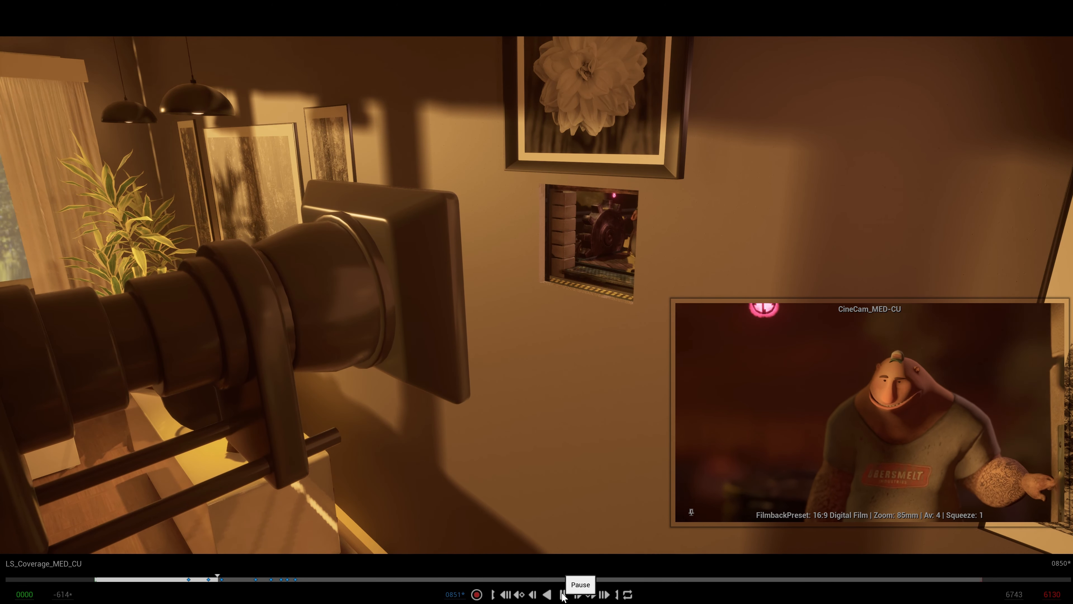
pyautogui.click(562, 595)
# - Return to frame 651, shift the camera's keyed position again and replay the move
pyautogui.click(205, 580)
pyautogui.moveTo(194, 578); pyautogui.dragTo(189, 579)
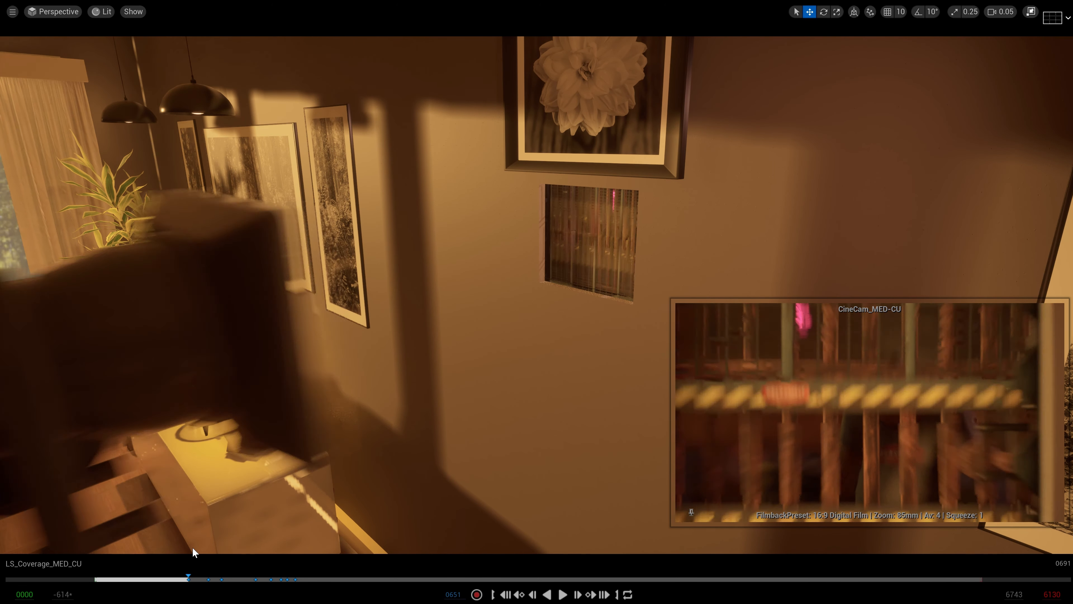
pyautogui.click(251, 302)
pyautogui.moveTo(251, 302); pyautogui.dragTo(263, 319)
pyautogui.click(564, 595)
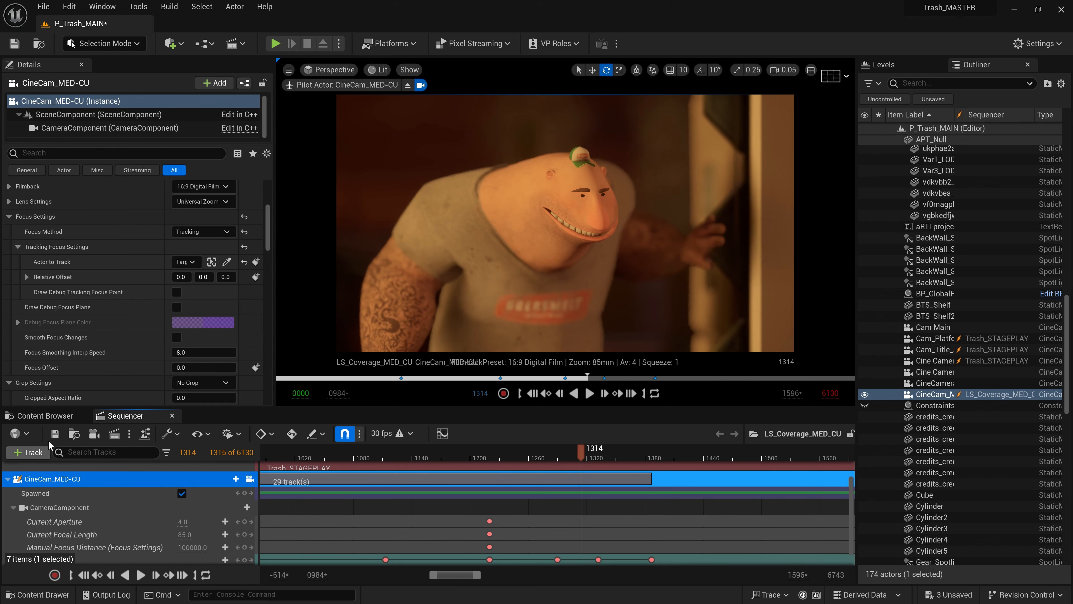
# - Save LS_Coverage_MED_CU at frame 1314, check its thumbnail, and save again at frame 1345 to update the thumbnail
pyautogui.click(55, 433)
pyautogui.click(57, 417)
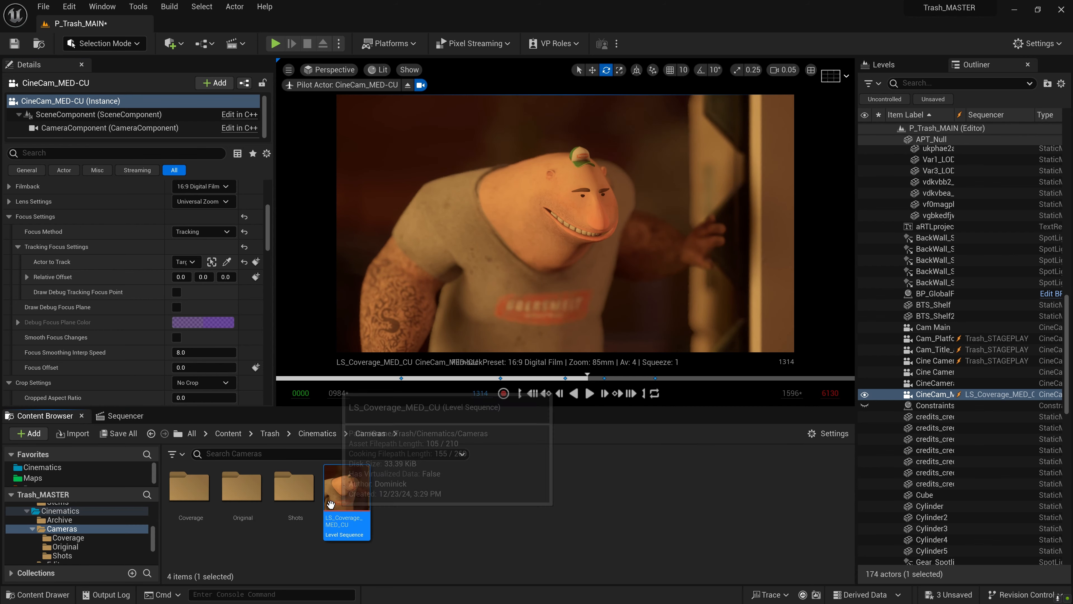
pyautogui.click(116, 418)
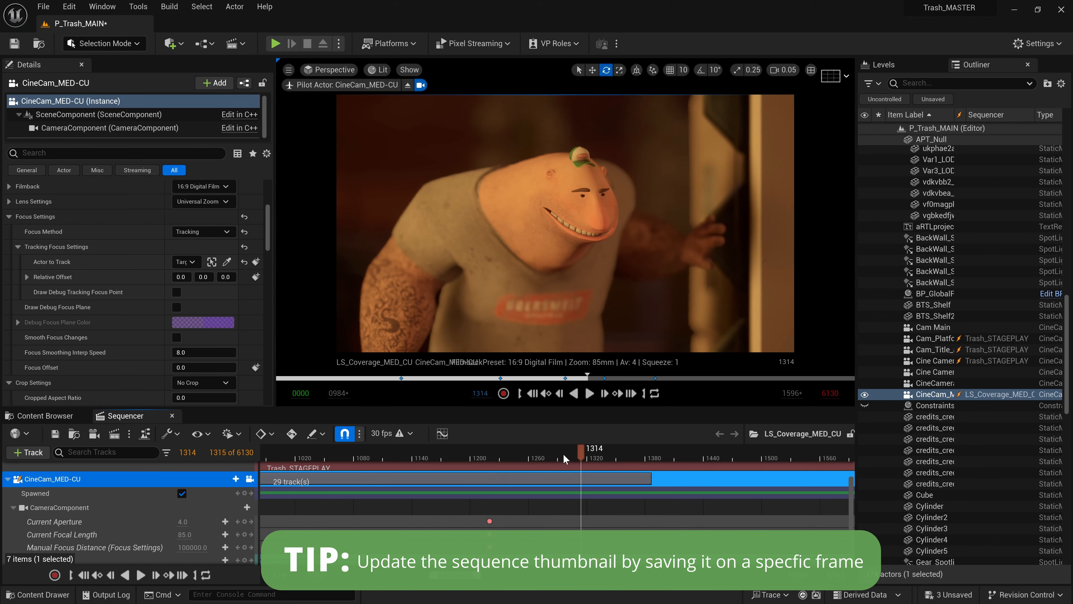
pyautogui.moveTo(582, 455); pyautogui.dragTo(613, 453)
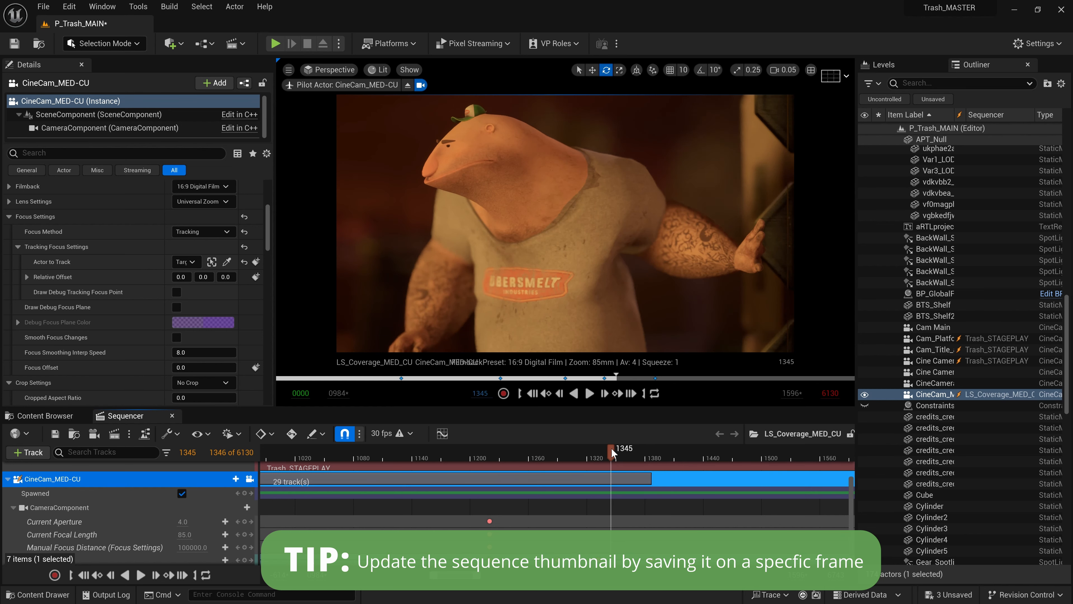
pyautogui.click(55, 433)
pyautogui.click(45, 416)
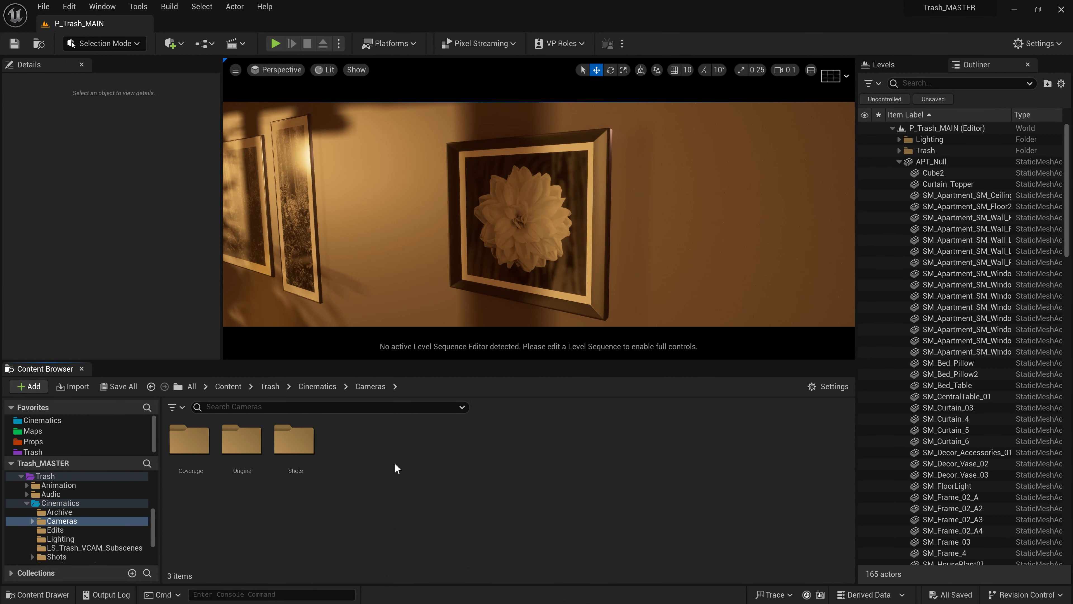
# - Create a level sequence named Assembly_EDIT in the Cameras folder and open it
pyautogui.rightClick(396, 467)
pyautogui.moveTo(513, 383)
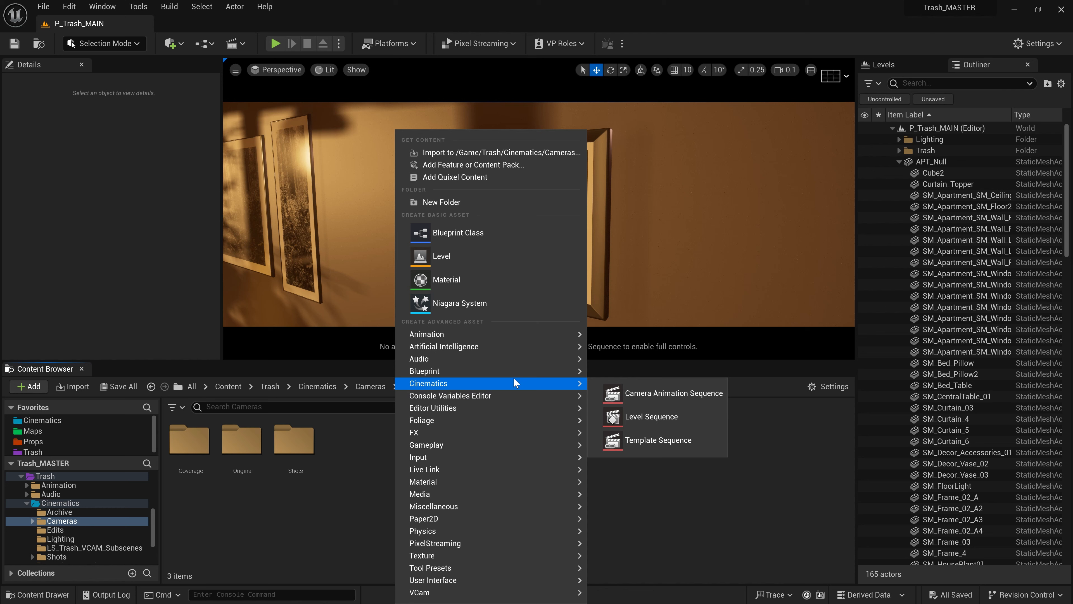
pyautogui.click(663, 421)
pyautogui.write('Assembly_EDI')
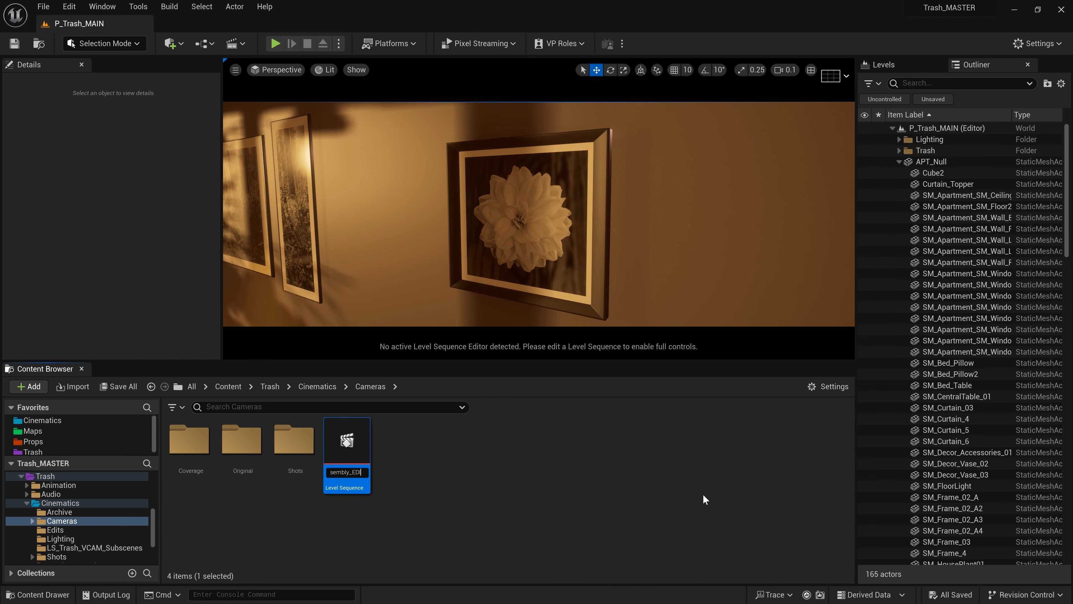
pyautogui.write('T')
pyautogui.press('Return')
pyautogui.doubleClick(347, 442)
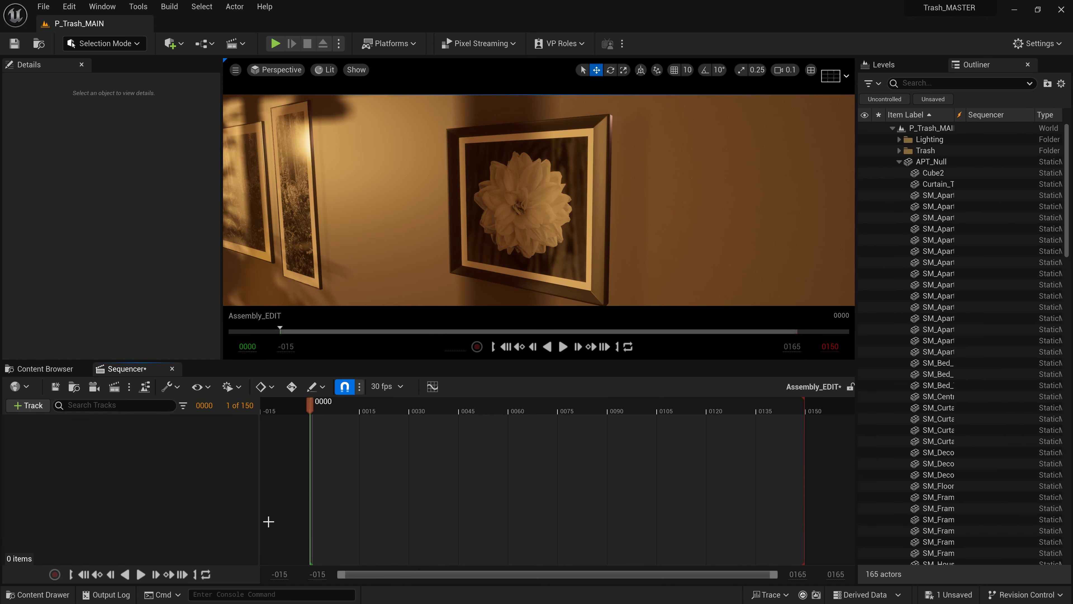
# - Add a Shot Track to Assembly_EDIT and insert LS_Coverage_FULL_Side as its shot
pyautogui.click(29, 406)
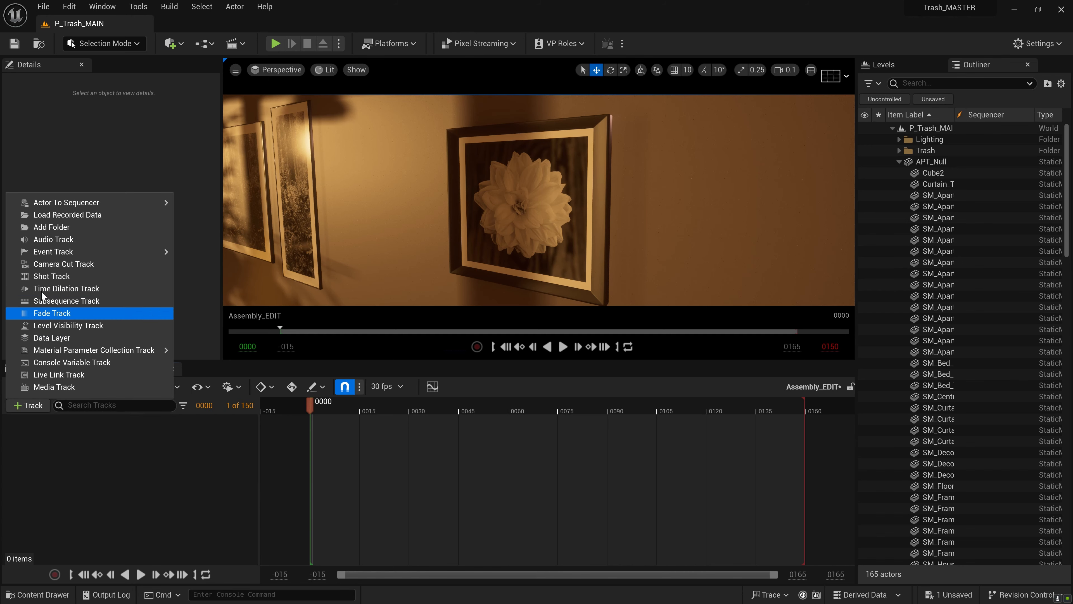
pyautogui.click(51, 276)
pyautogui.click(236, 421)
pyautogui.write('full')
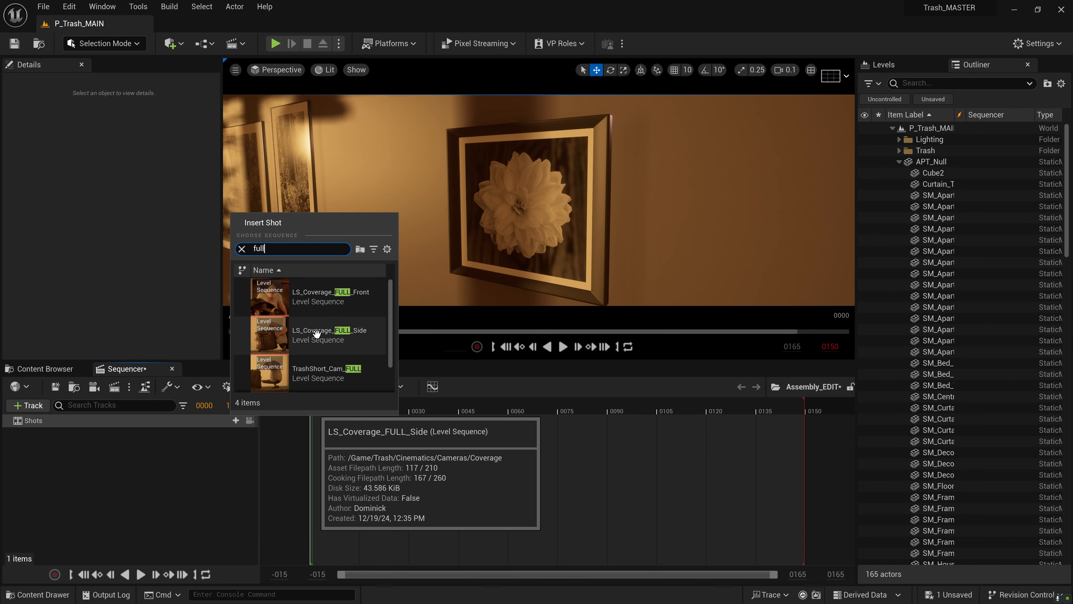
pyautogui.click(313, 335)
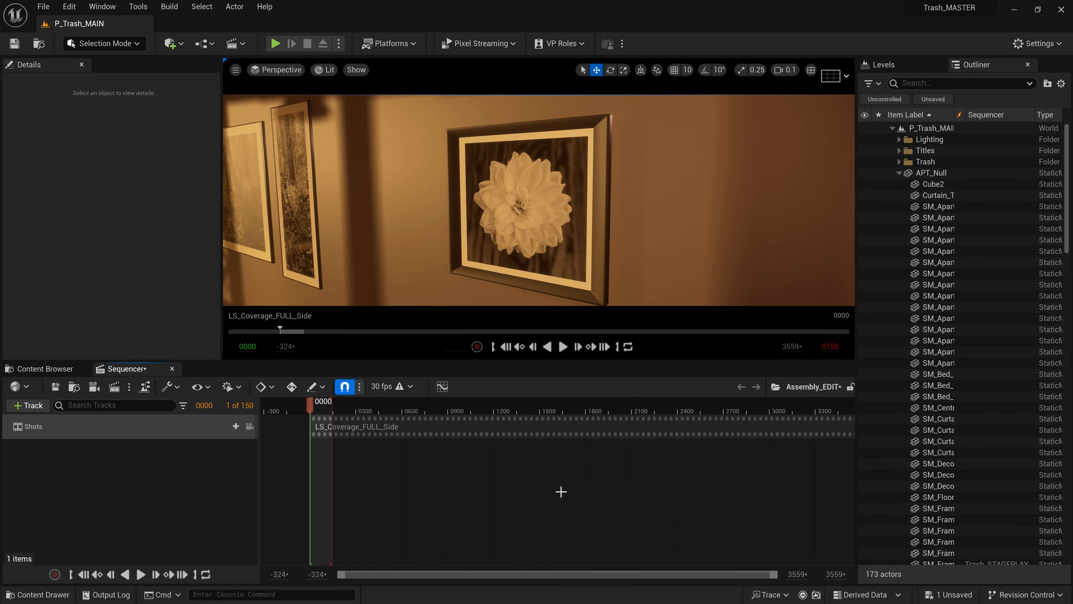
# - Set the color tint of the LS_Coverage_FULL_Side shot to the dark green preset
pyautogui.rightClick(463, 427)
pyautogui.moveTo(503, 121)
pyautogui.click(749, 220)
pyautogui.click(412, 123)
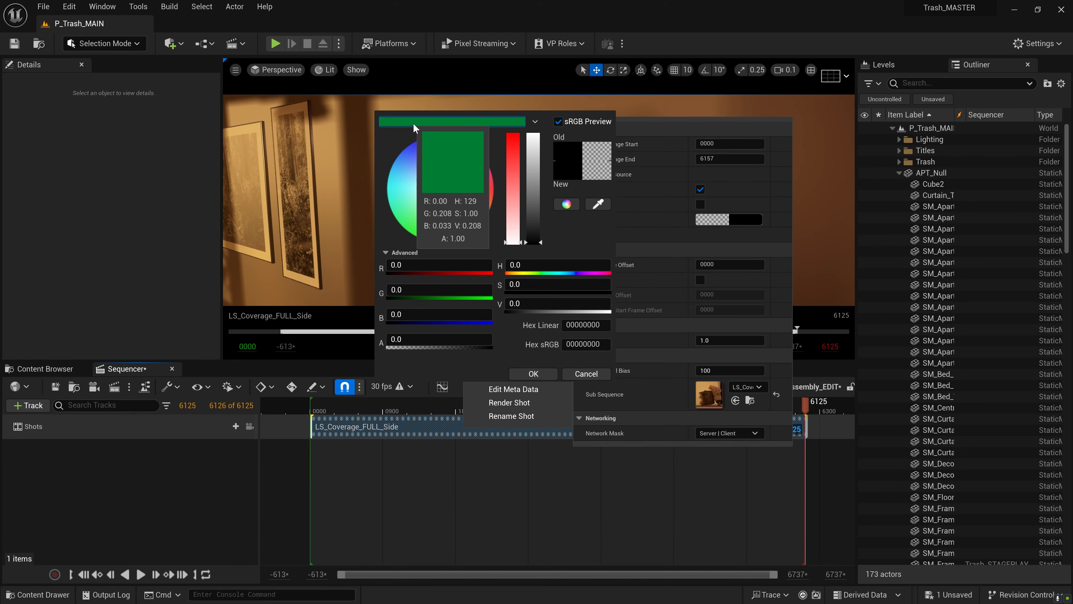
pyautogui.click(534, 373)
pyautogui.click(471, 537)
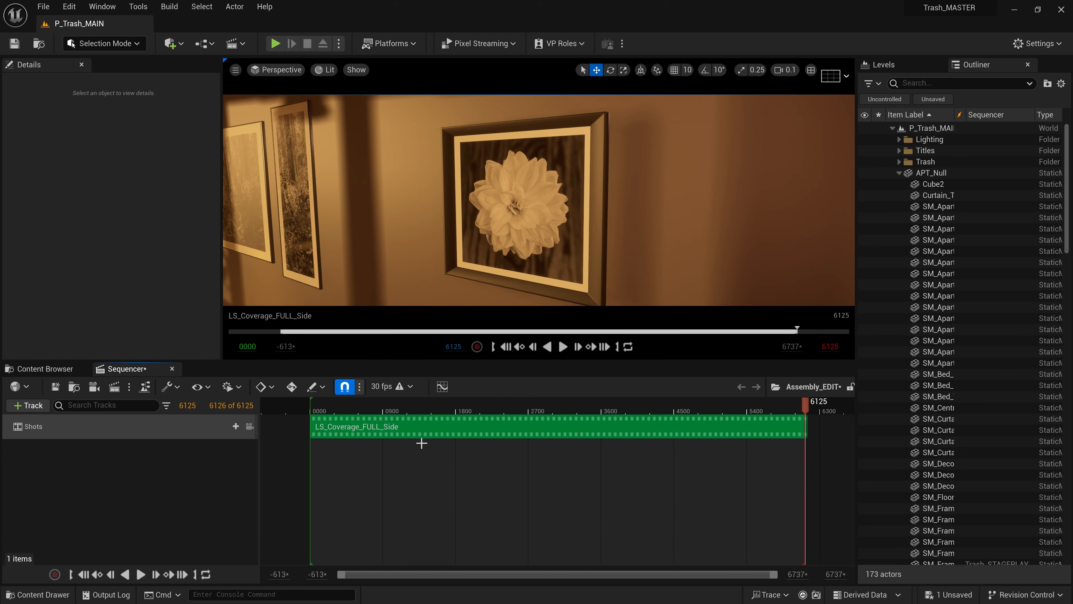
# - Trim the LS_Coverage_FULL_Side shot to start at frame 916 and end at frame 2094, and return the playhead to frame 0
pyautogui.click(385, 407)
pyautogui.moveTo(404, 403); pyautogui.dragTo(479, 411)
pyautogui.click(494, 432)
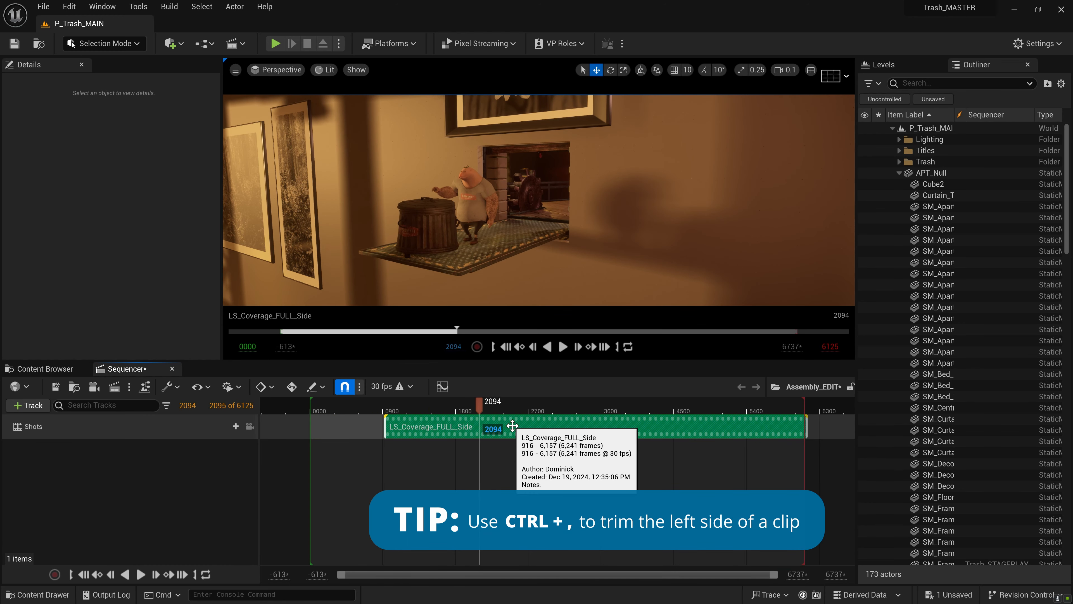
pyautogui.hotkey('ctrl', '.')
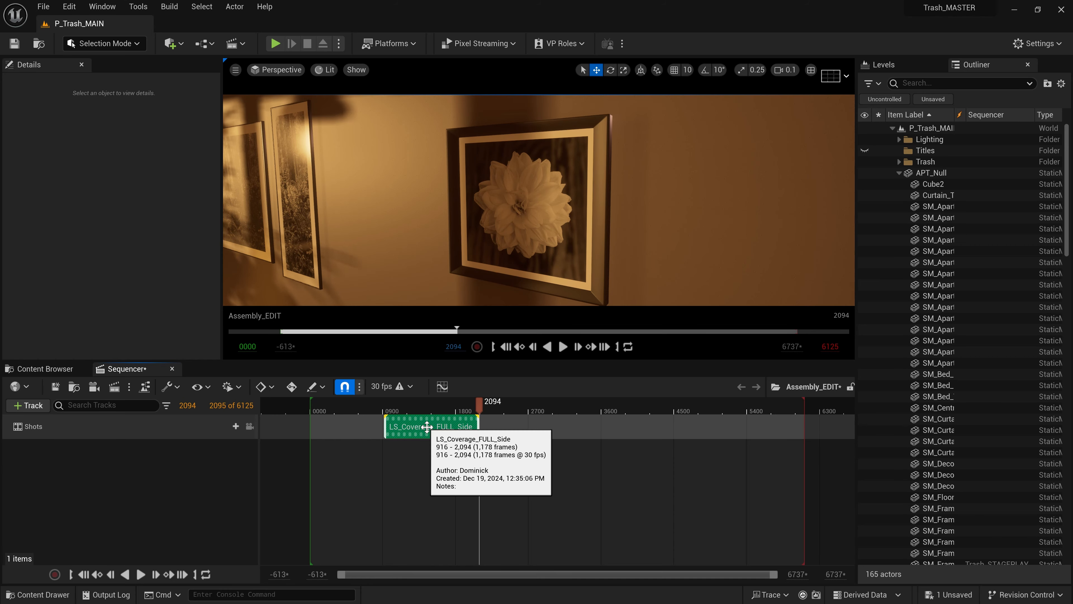
pyautogui.moveTo(430, 406); pyautogui.dragTo(311, 409)
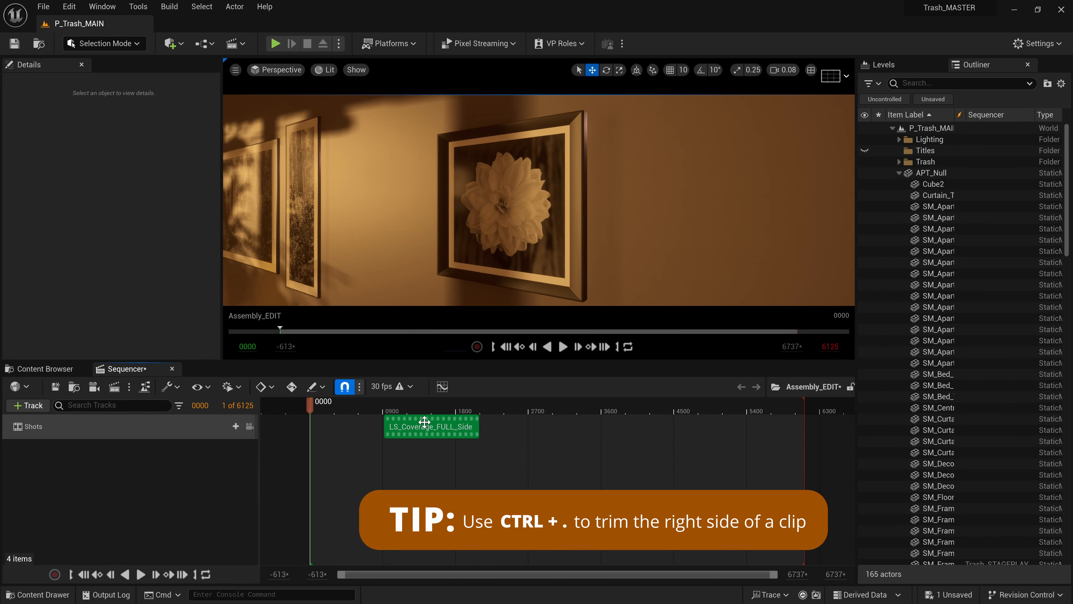
# - Insert LS_Coverage_MED_CU as another shot and set its color tint to the dark green preset
pyautogui.click(236, 426)
pyautogui.click(325, 302)
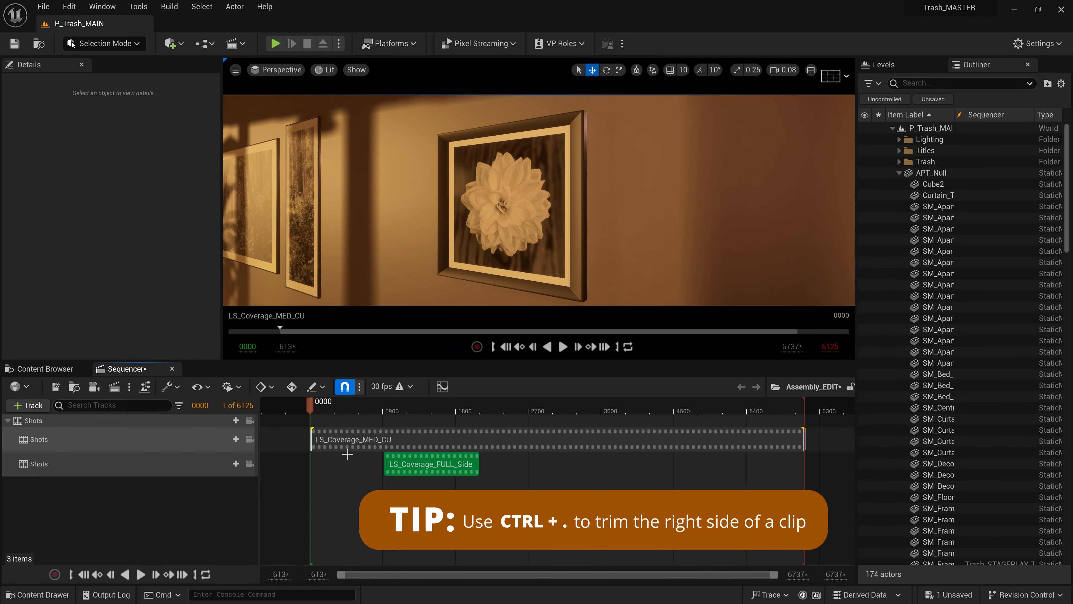
pyautogui.rightClick(358, 440)
pyautogui.moveTo(427, 132)
pyautogui.click(618, 228)
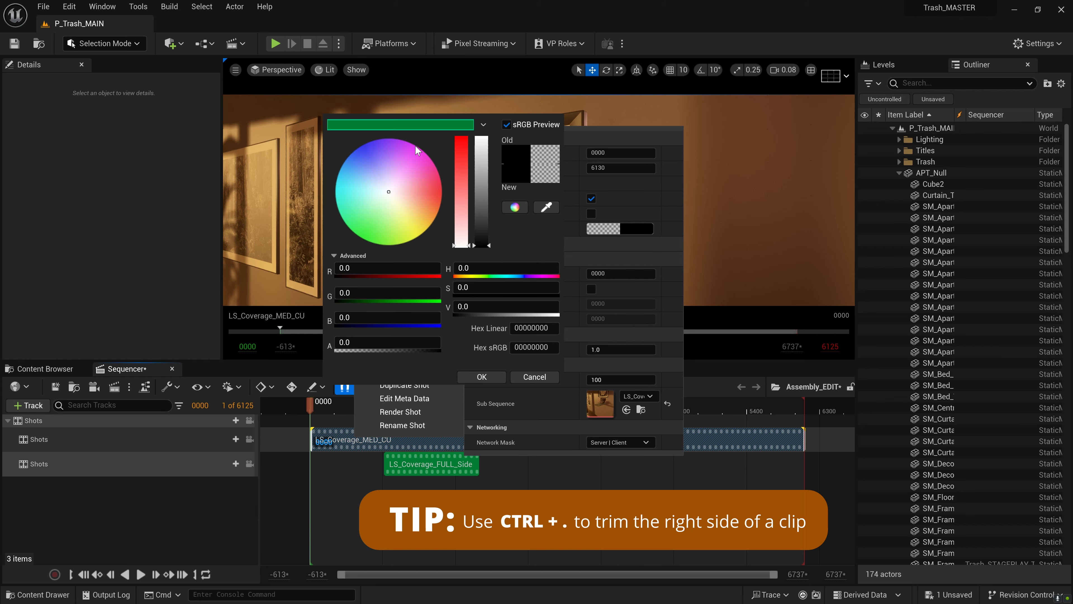
pyautogui.click(397, 125)
pyautogui.click(482, 377)
pyautogui.press('Escape')
# - Trim the LS_Coverage_MED_CU shot to start at frame 1207 and end at frame 1342
pyautogui.click(391, 410)
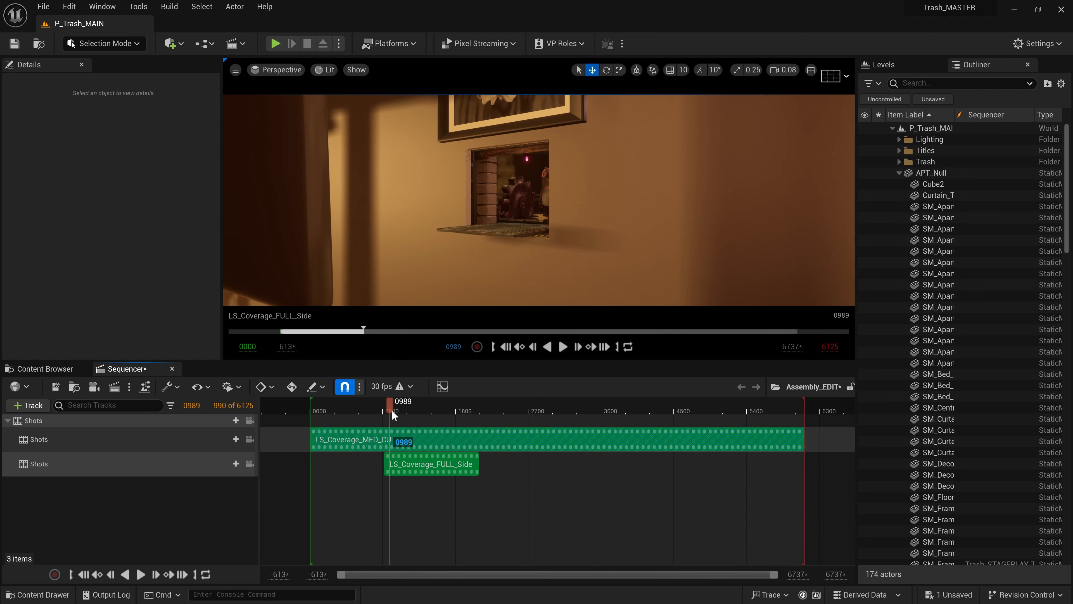
pyautogui.keyDown('ctrl'); pyautogui.scroll(8, 409, 507); pyautogui.keyUp('ctrl')
pyautogui.moveTo(390, 405); pyautogui.dragTo(495, 408)
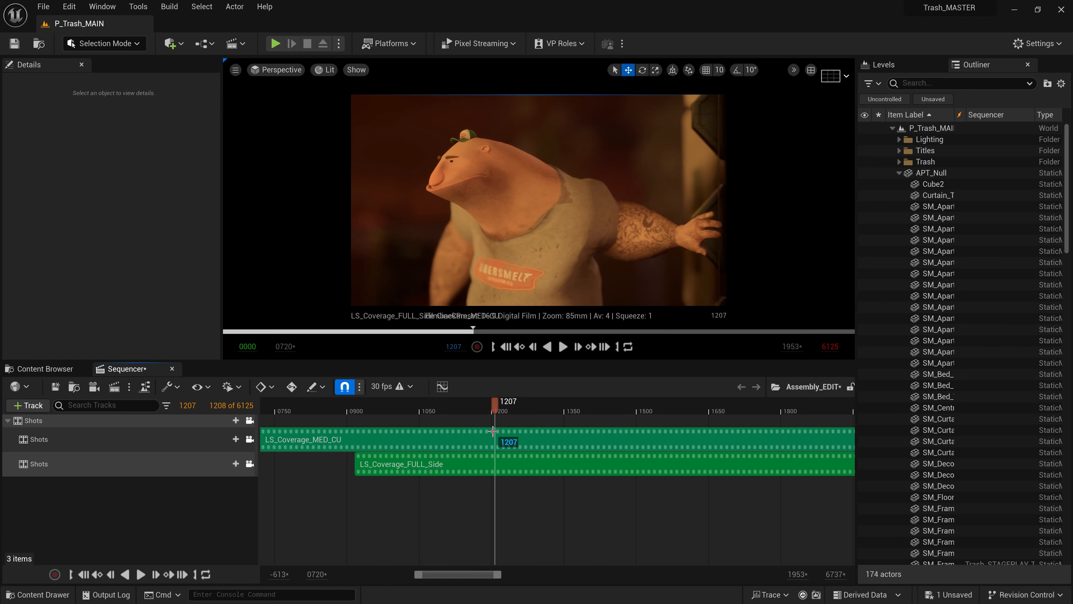
pyautogui.hotkey('ctrl', ',')
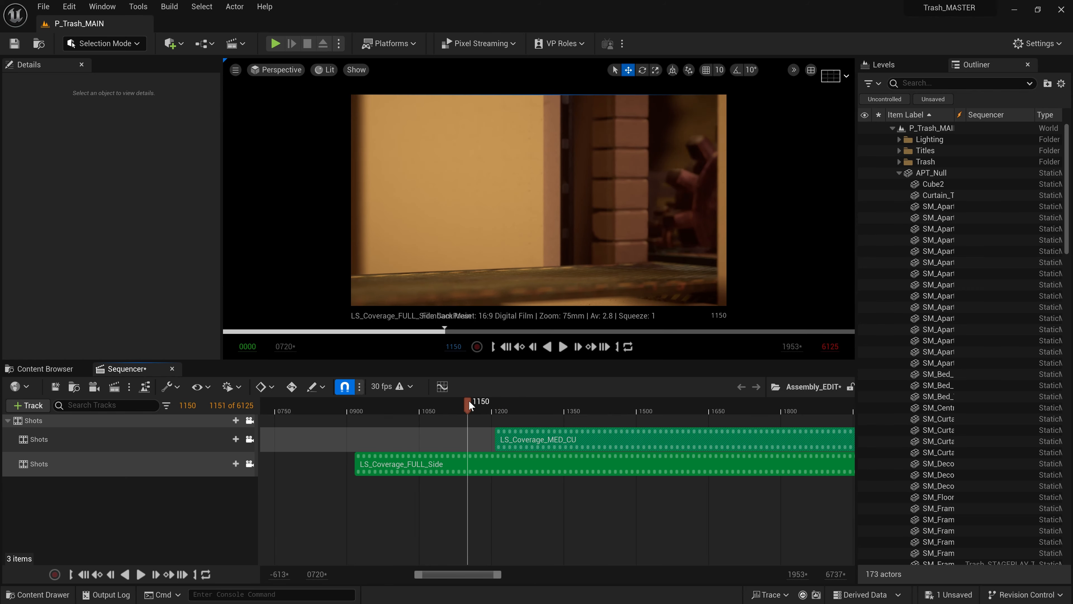
pyautogui.press('space')
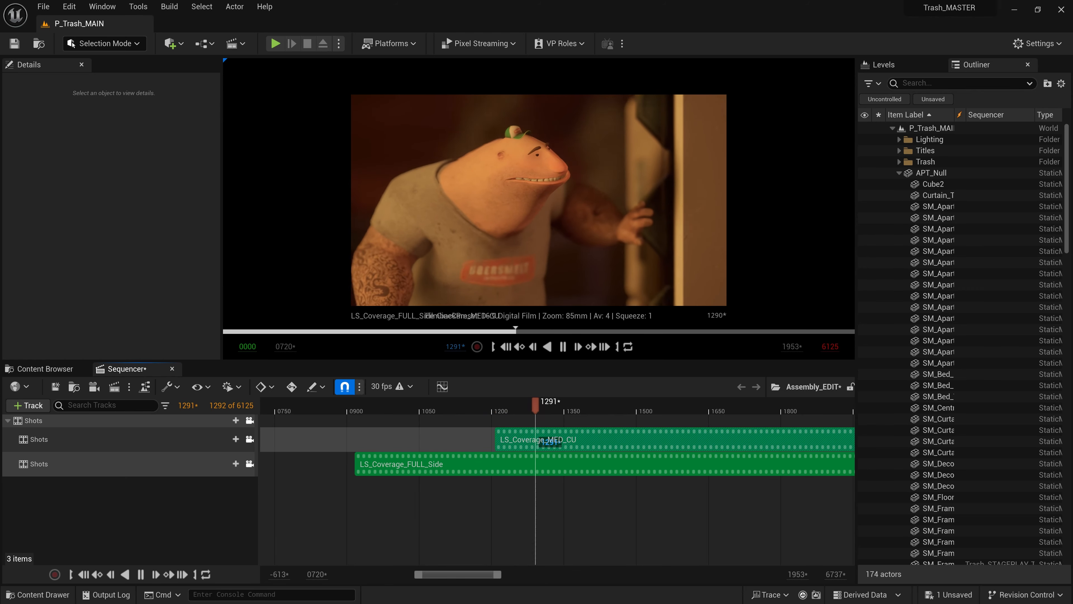
pyautogui.press('space')
pyautogui.hotkey('ctrl', '.')
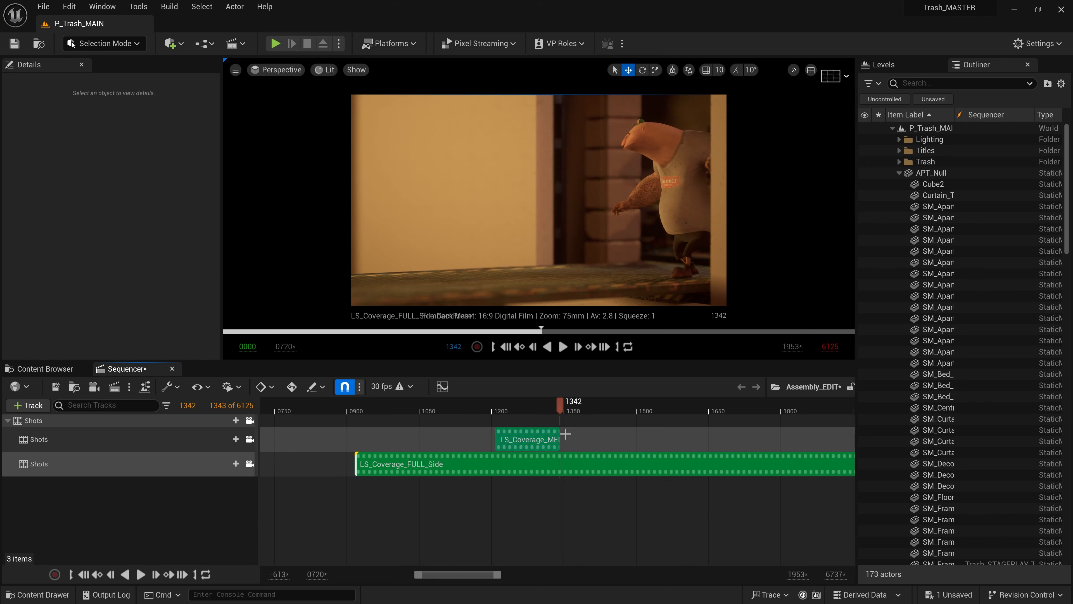
# - Insert LS_Coverage_FULL_Front as another shot starting at frame 0
pyautogui.keyDown('ctrl'); pyautogui.scroll(-6, 550, 487); pyautogui.keyUp('ctrl')
pyautogui.press('Up')
pyautogui.click(236, 420)
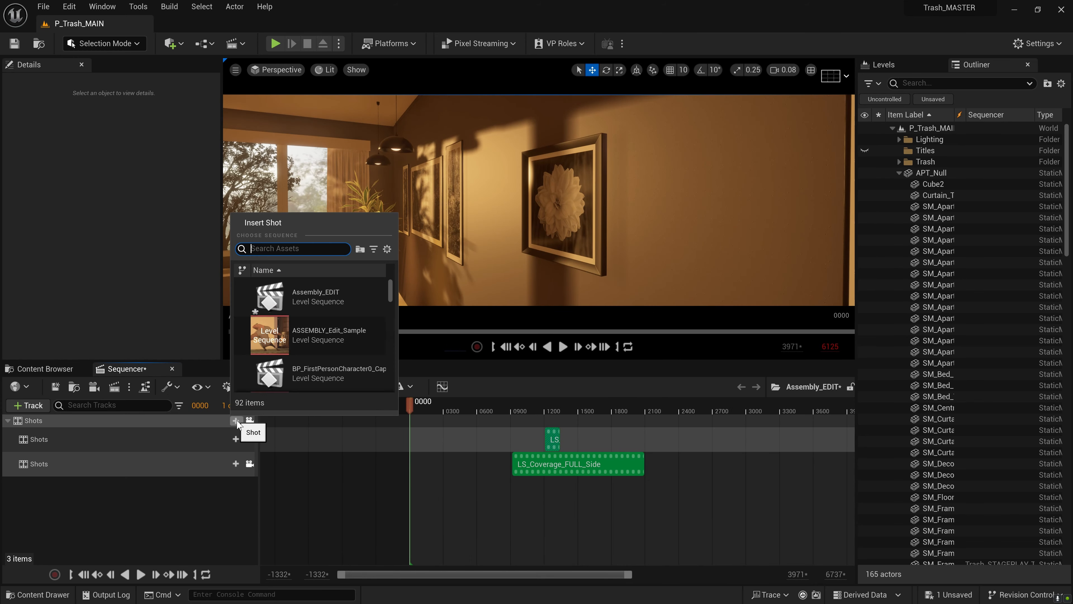
pyautogui.click(331, 296)
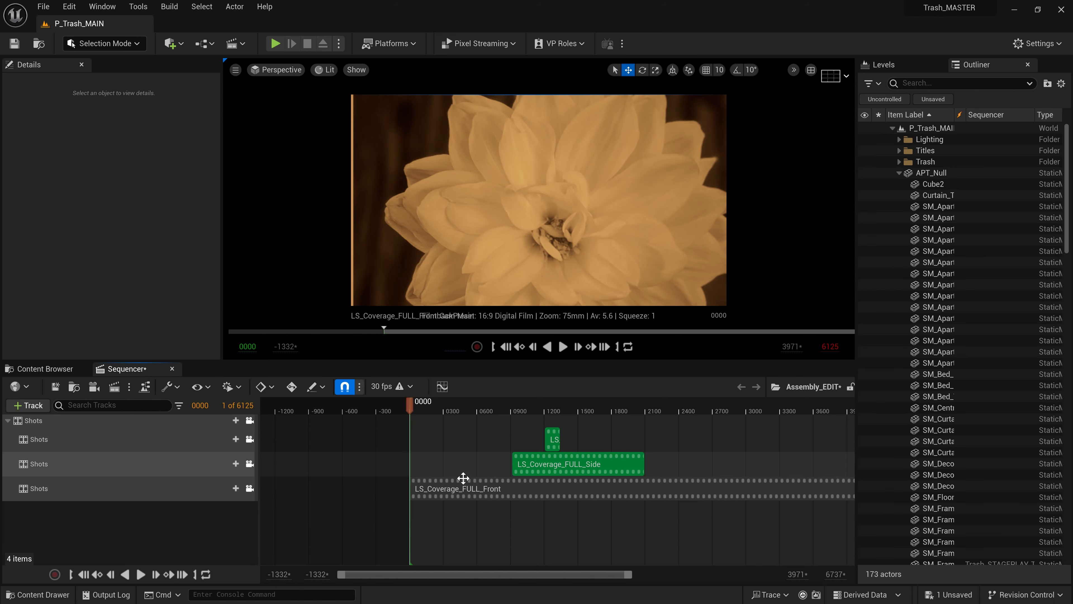
# - Set the color tint of the LS_Coverage_FULL_Front shot to the dark green preset
pyautogui.click(481, 492)
pyautogui.rightClick(482, 492)
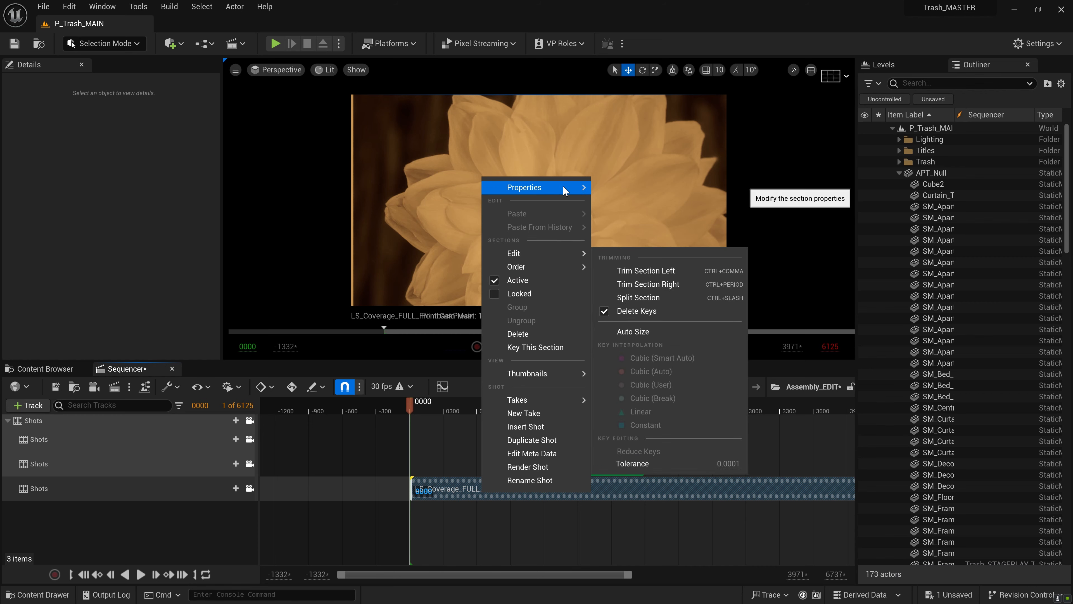
pyautogui.moveTo(565, 185)
pyautogui.click(745, 283)
pyautogui.click(465, 155)
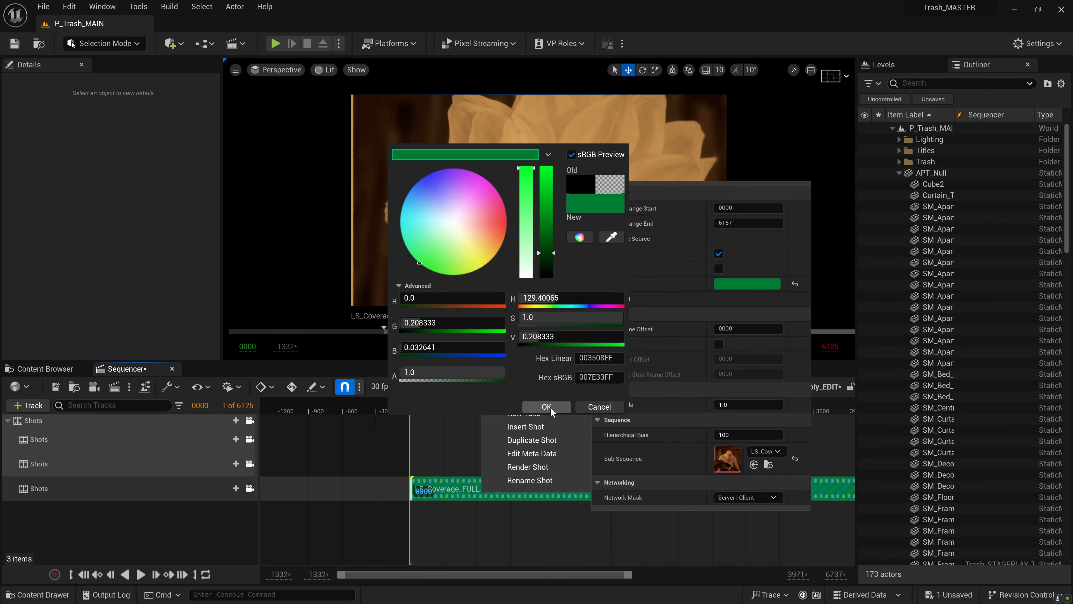
pyautogui.click(547, 407)
pyautogui.click(543, 534)
# - Trim the start of LS_Coverage_FULL_Front to frame 1336 and move the shot to the row above LS_Coverage_FULL_Side
pyautogui.moveTo(537, 411); pyautogui.dragTo(561, 407)
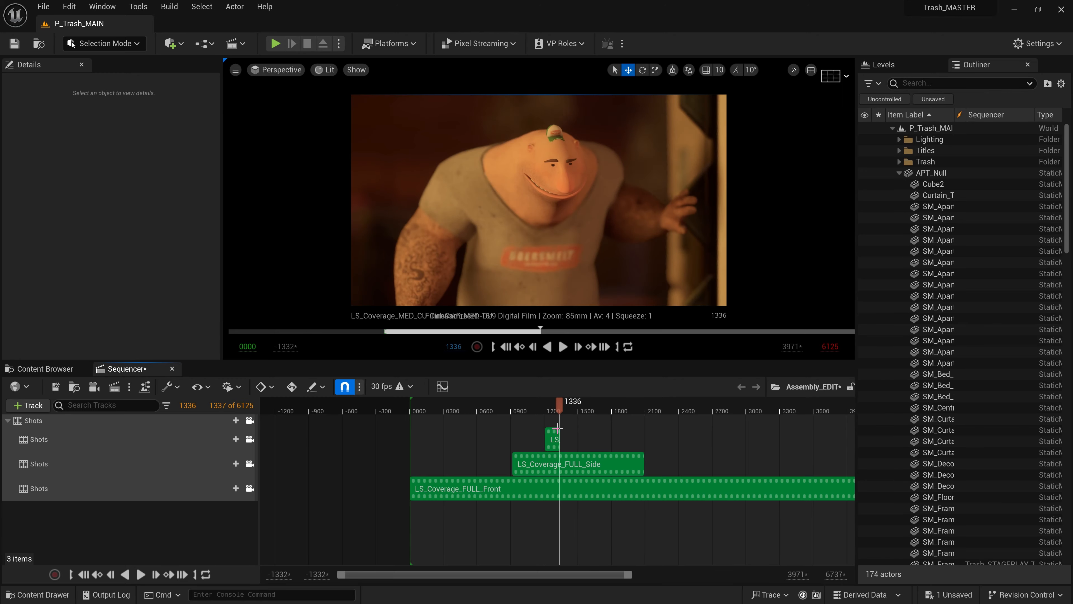
pyautogui.click(579, 488)
pyautogui.keyDown('ctrl'); pyautogui.scroll(6, 579, 488); pyautogui.keyUp('ctrl')
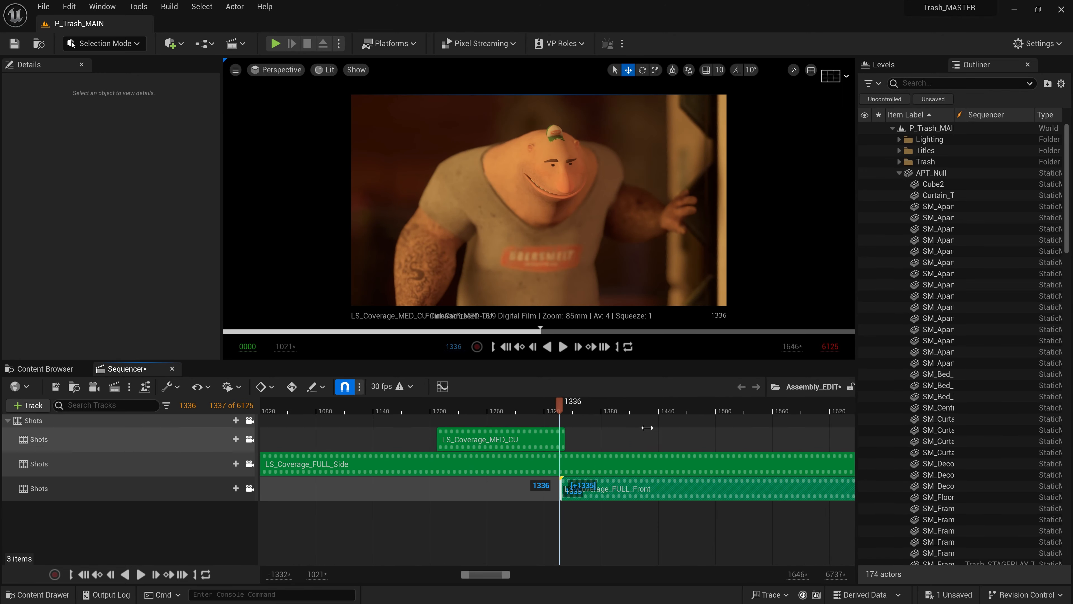
pyautogui.moveTo(646, 486); pyautogui.dragTo(645, 440)
# - Slide the LS_Coverage_MED_CU shot about 16 frames later and trim the start of LS_Coverage_FULL_Front to frame 1357
pyautogui.moveTo(509, 437); pyautogui.dragTo(513, 426)
pyautogui.moveTo(456, 405)
pyautogui.mouseDown()
pyautogui.moveTo(397, 405)
pyautogui.moveTo(452, 407)
pyautogui.mouseUp()
pyautogui.press('space')
pyautogui.press('space')
pyautogui.press('space')
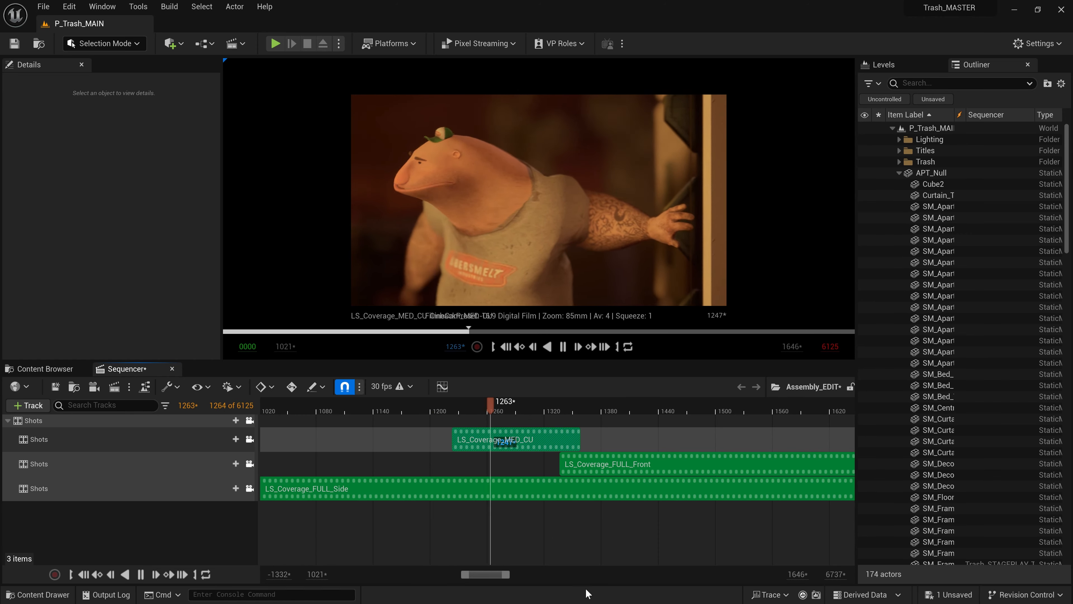
pyautogui.press('space')
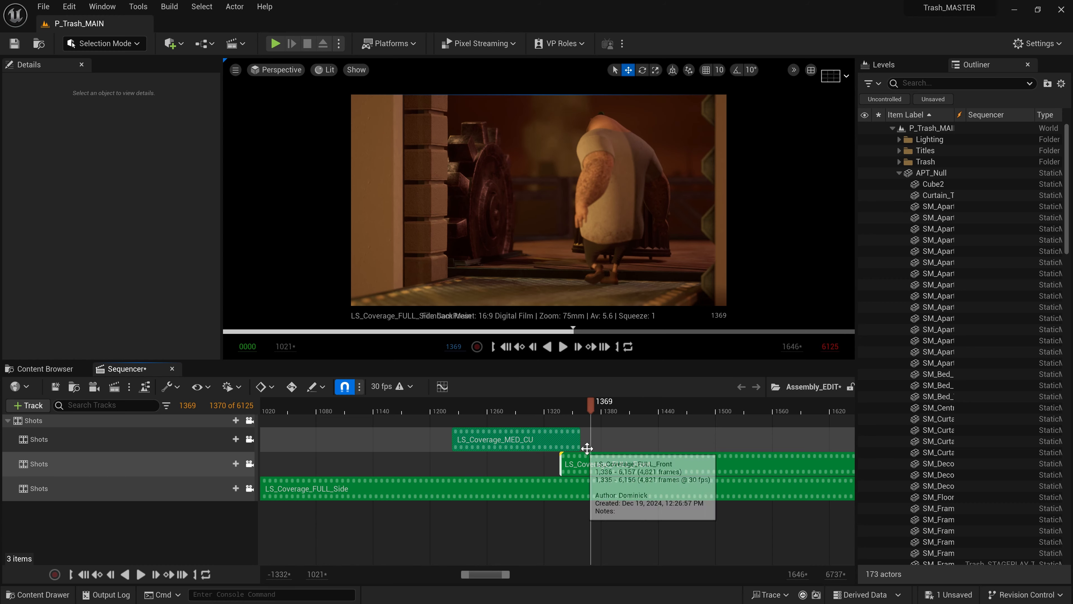
pyautogui.click(588, 464)
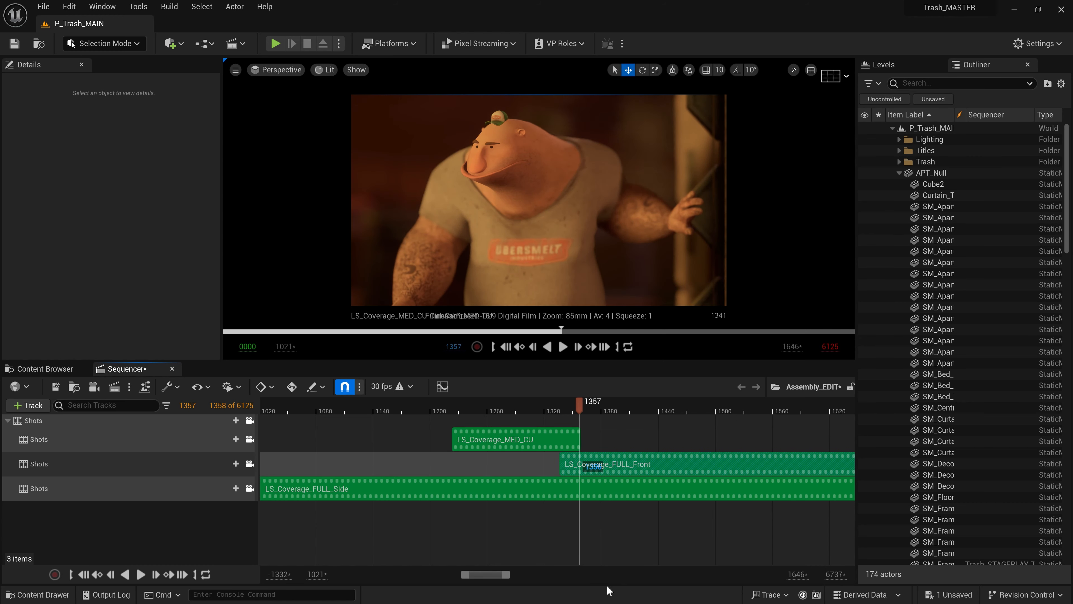
pyautogui.press('ctrl+')
# - Split the LS_Coverage_FULL_Front shot at frame 1589
pyautogui.moveTo(558, 409); pyautogui.dragTo(746, 413)
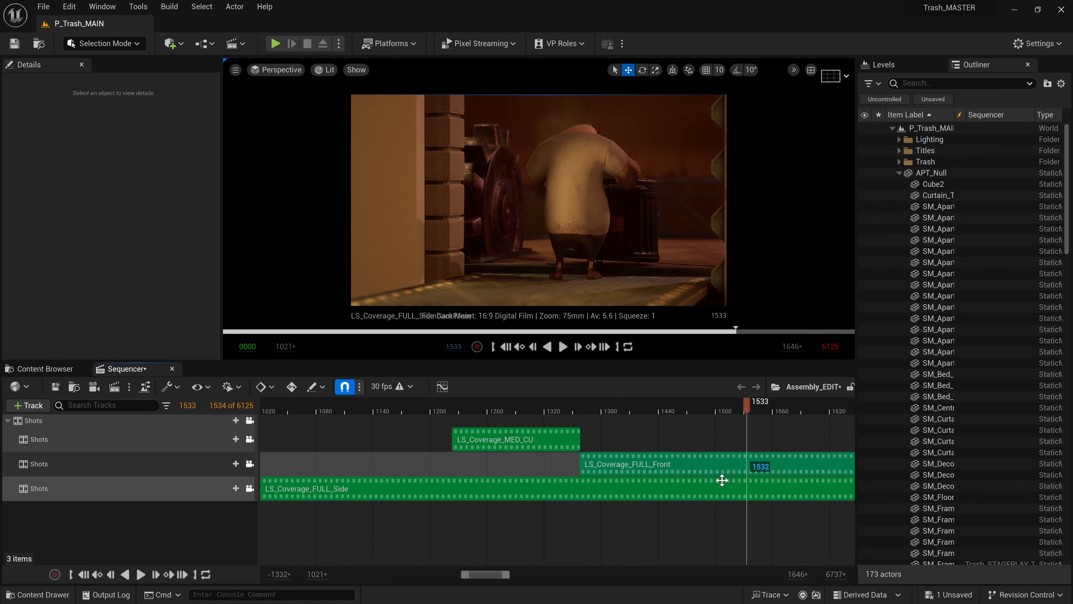
pyautogui.keyDown('ctrl'); pyautogui.scroll(-10, 718, 482); pyautogui.keyUp('ctrl')
pyautogui.click(434, 408)
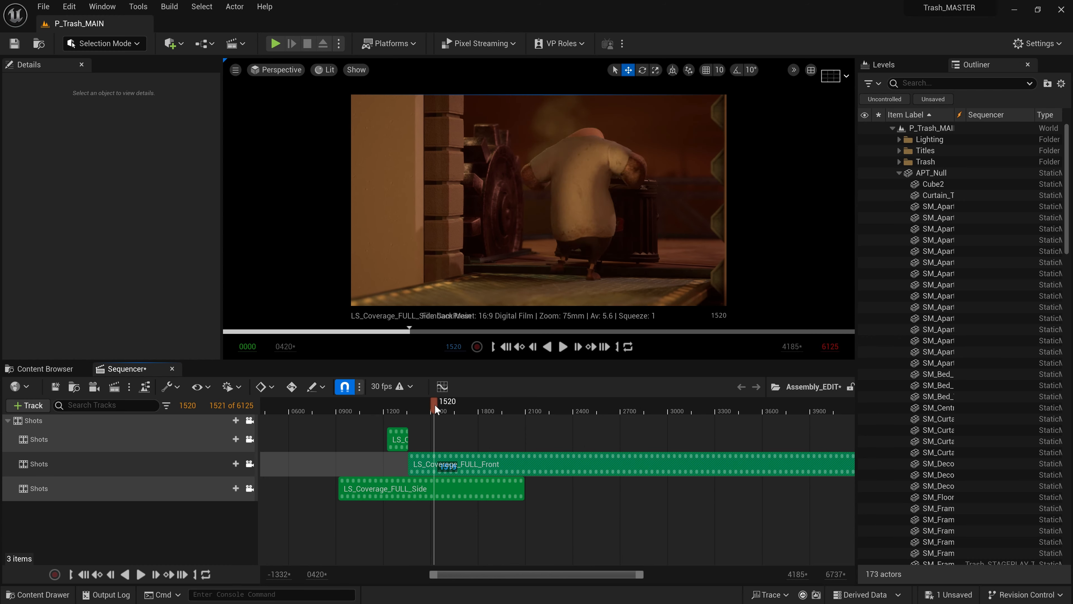
pyautogui.click(445, 407)
pyautogui.hotkey('ctrl', '/')
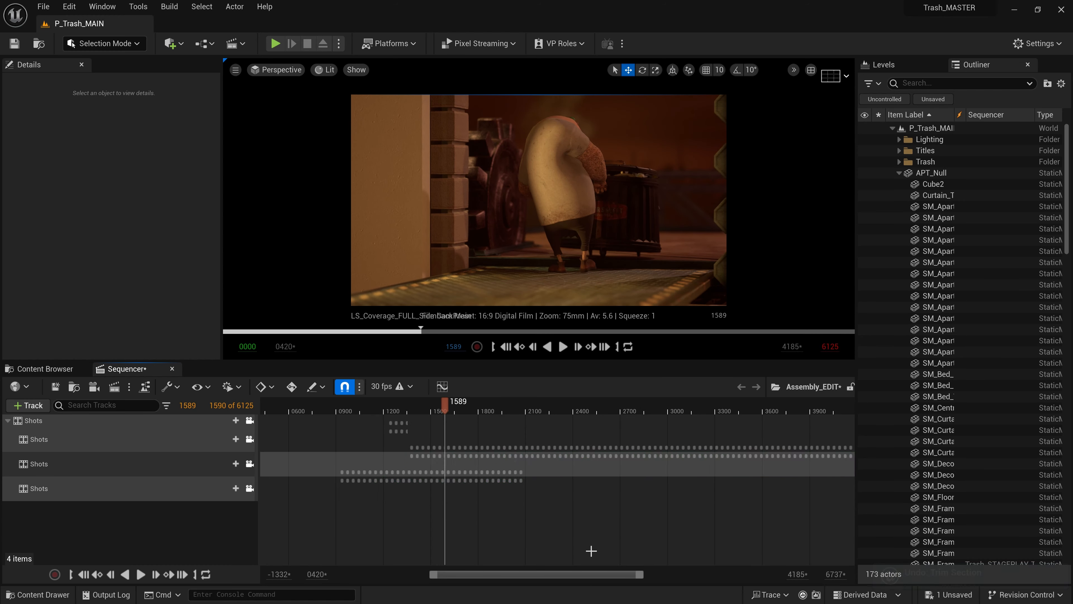
# - Trim the start of the second LS_Coverage_FULL_Front section to frame 1741 and play back the cut
pyautogui.moveTo(446, 462); pyautogui.dragTo(552, 462)
pyautogui.click(431, 408)
pyautogui.press('space')
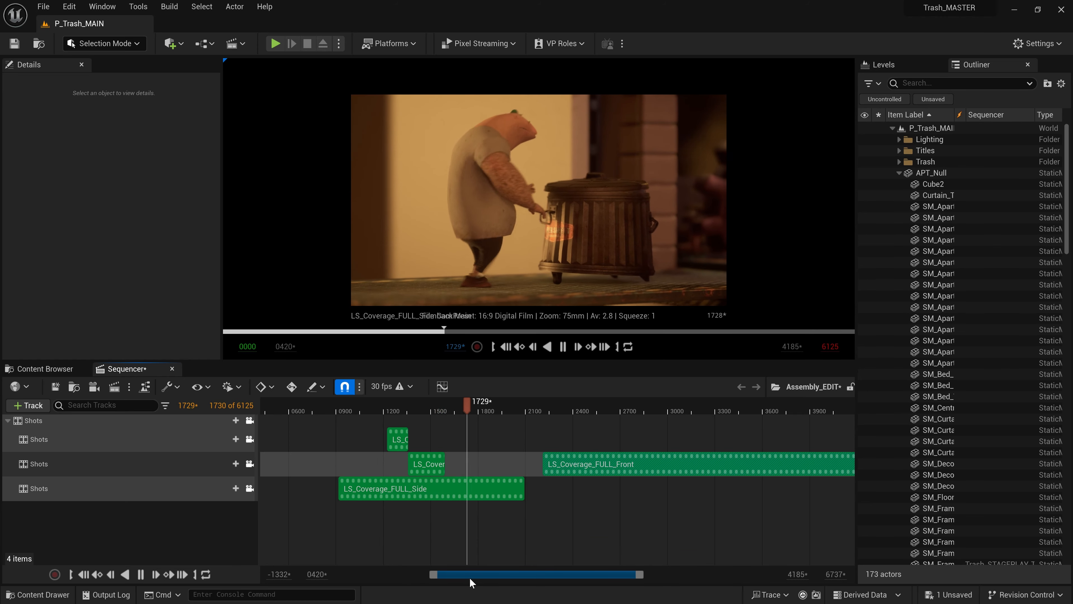
pyautogui.moveTo(545, 463); pyautogui.dragTo(470, 463)
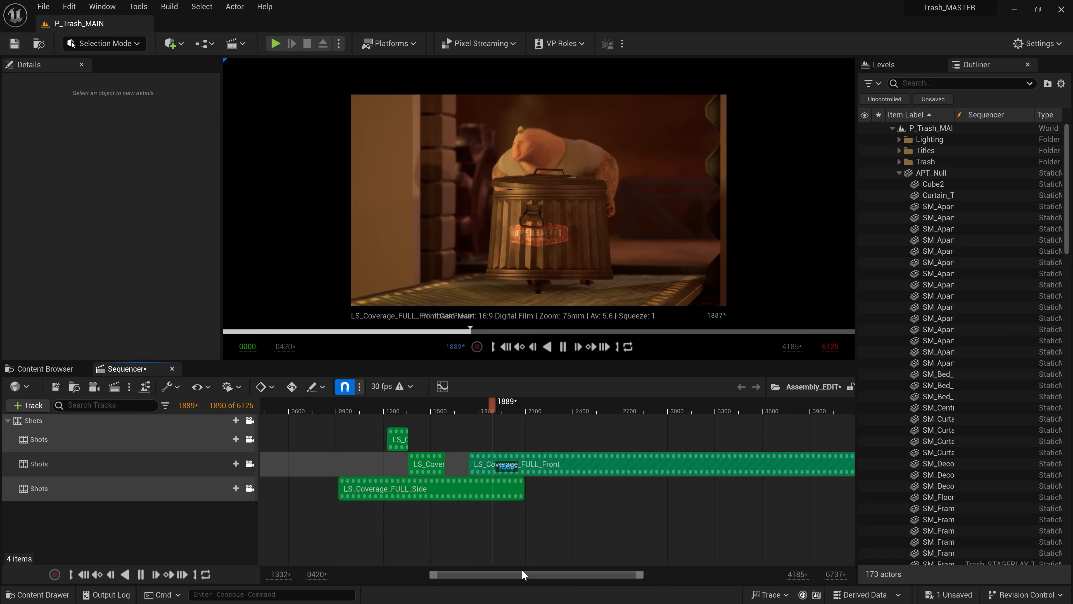
pyautogui.press('space')
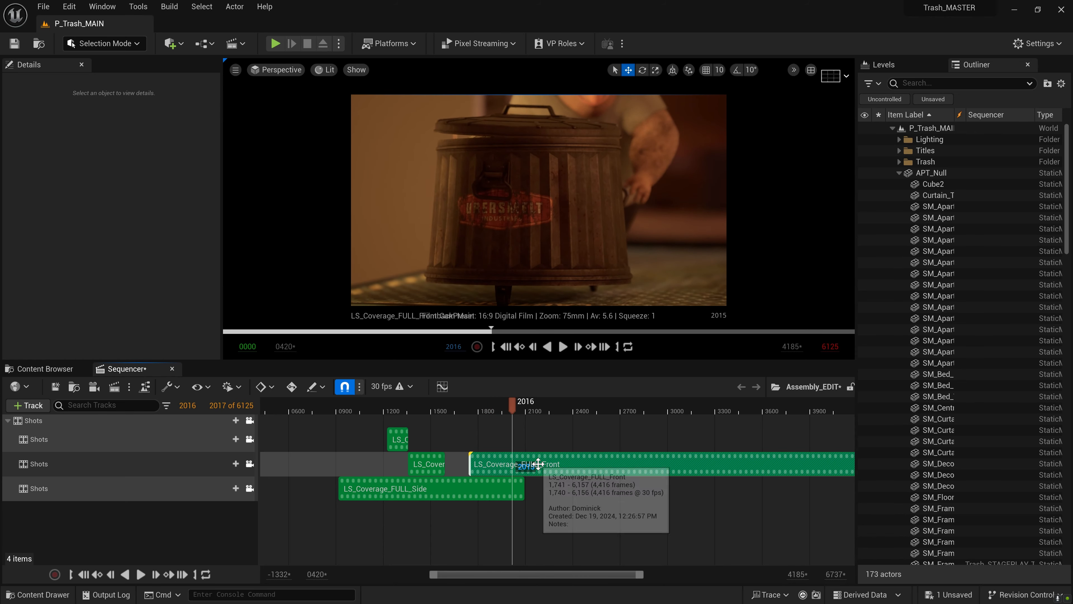
# - Trim the ends of the second LS_Coverage_FULL_Front section and the LS_Coverage_FULL_Side shot to frame 2016
pyautogui.hotkey('ctrl', '.')
pyautogui.click(491, 491)
pyautogui.hotkey('ctrl', '.')
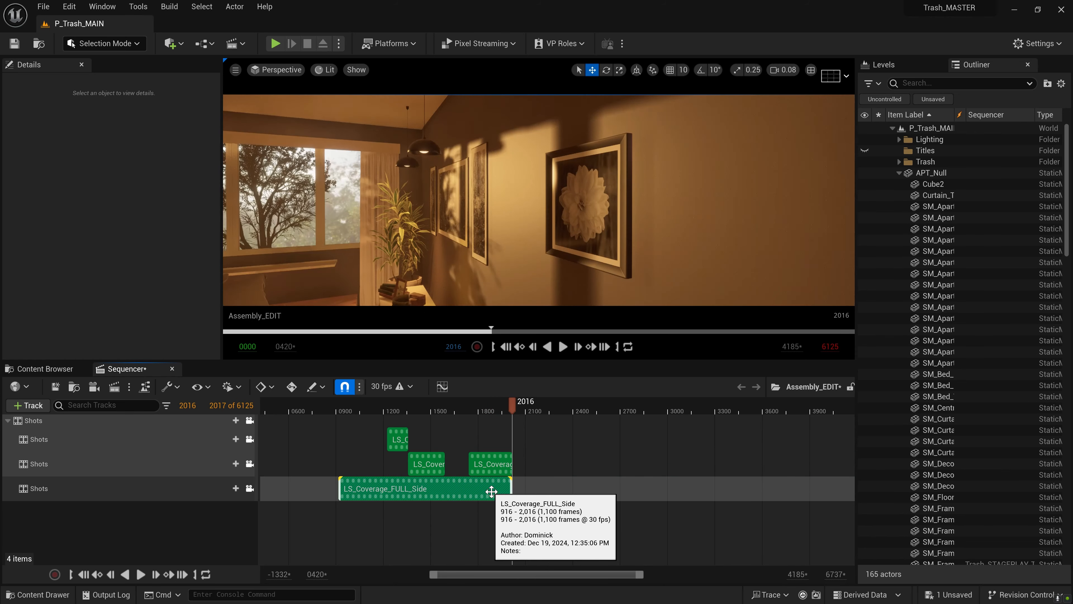
# - Split LS_Coverage_FULL_Side at frame 1637 and trim the end of its first section back to about frame 1240
pyautogui.keyDown('ctrl'); pyautogui.scroll(5, 545, 437); pyautogui.keyUp('ctrl')
pyautogui.click(559, 410)
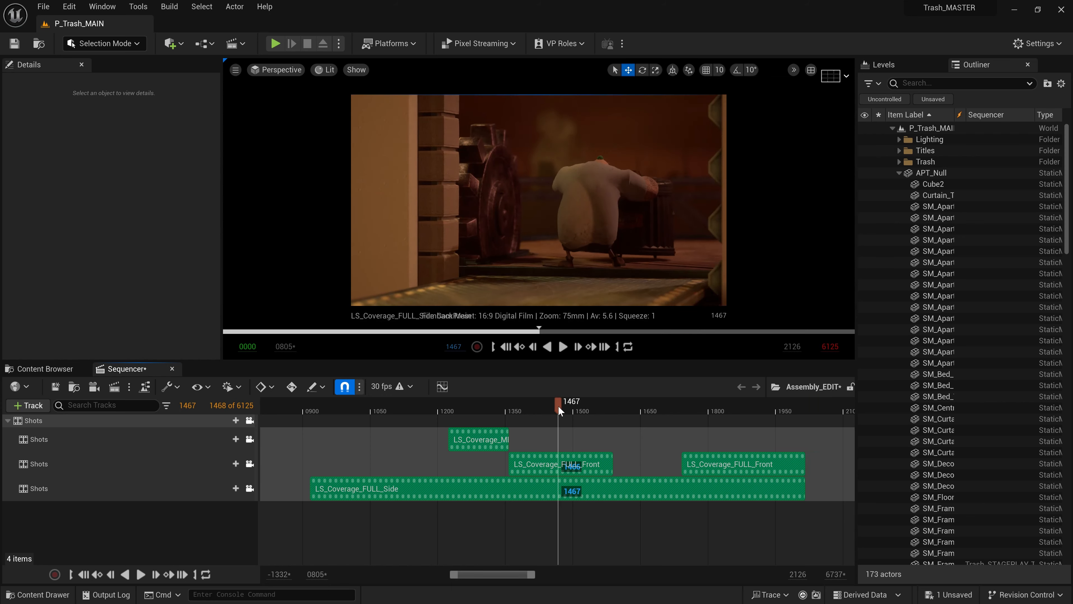
pyautogui.moveTo(603, 402); pyautogui.dragTo(635, 401)
pyautogui.click(675, 492)
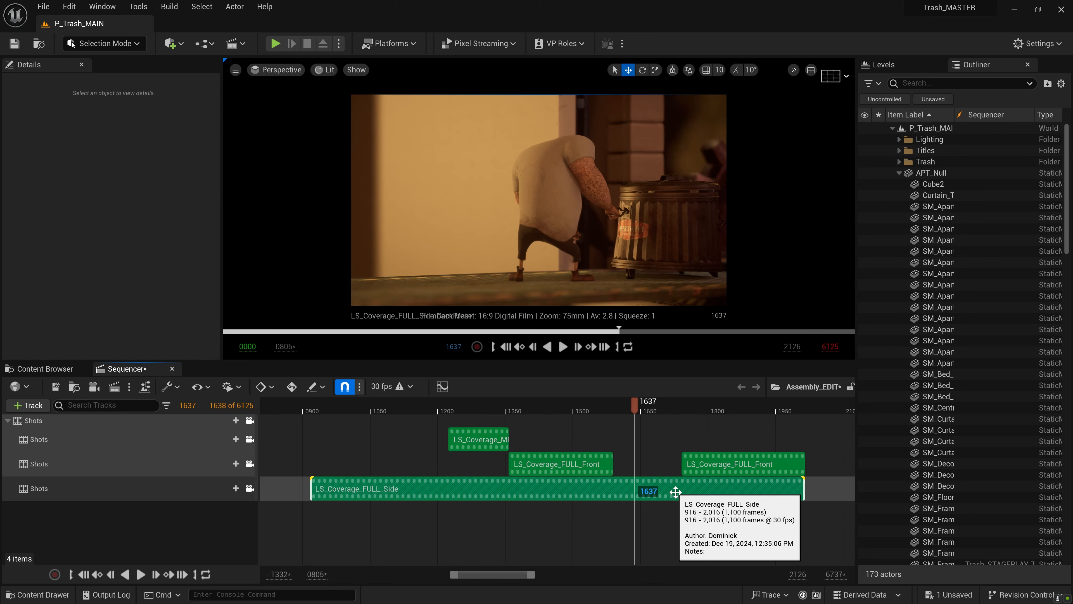
pyautogui.moveTo(635, 488); pyautogui.dragTo(455, 486)
# - Adjust the second LS_Coverage_FULL_Side section to run from frame 1582 to frame 1756, and play back the edit
pyautogui.moveTo(611, 485); pyautogui.dragTo(611, 486)
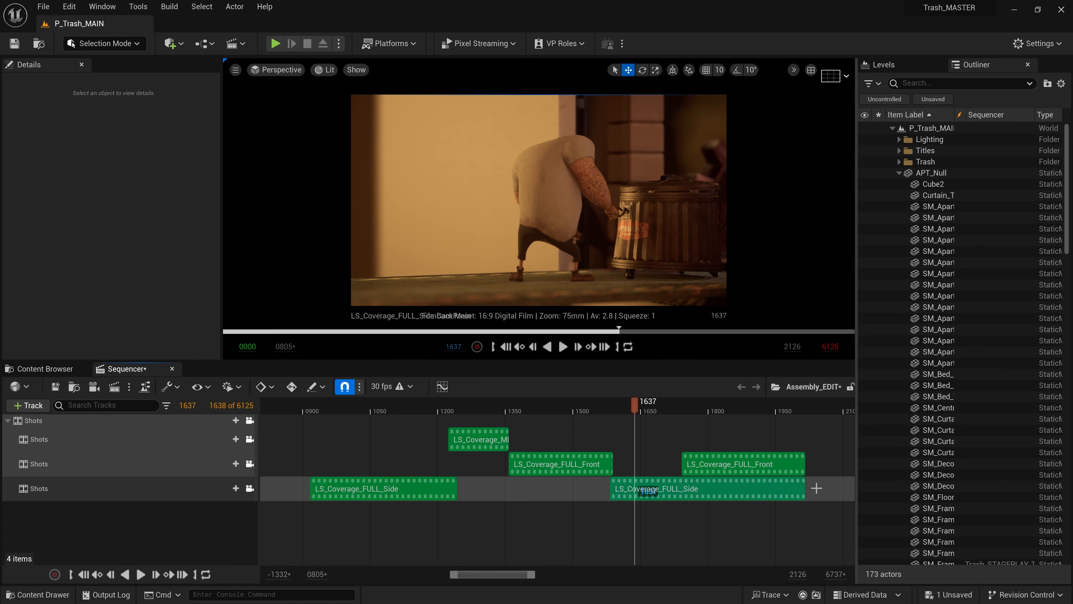
pyautogui.moveTo(804, 488); pyautogui.dragTo(689, 488)
pyautogui.click(427, 410)
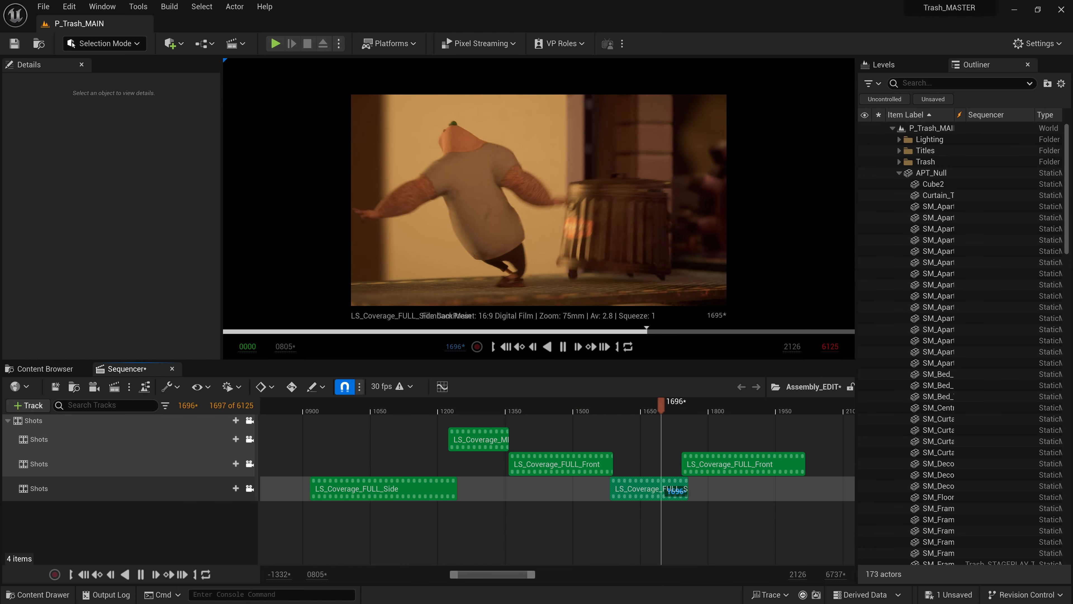
pyautogui.press('space')
# - Slip the second LS_Coverage_FULL_Side section's content to start 7 frames earlier at source frame 1575, keeping its edges, and play it back
pyautogui.keyDown('ctrl'); pyautogui.scroll(15, 702, 494); pyautogui.keyUp('ctrl')
pyautogui.moveTo(684, 407); pyautogui.dragTo(395, 405)
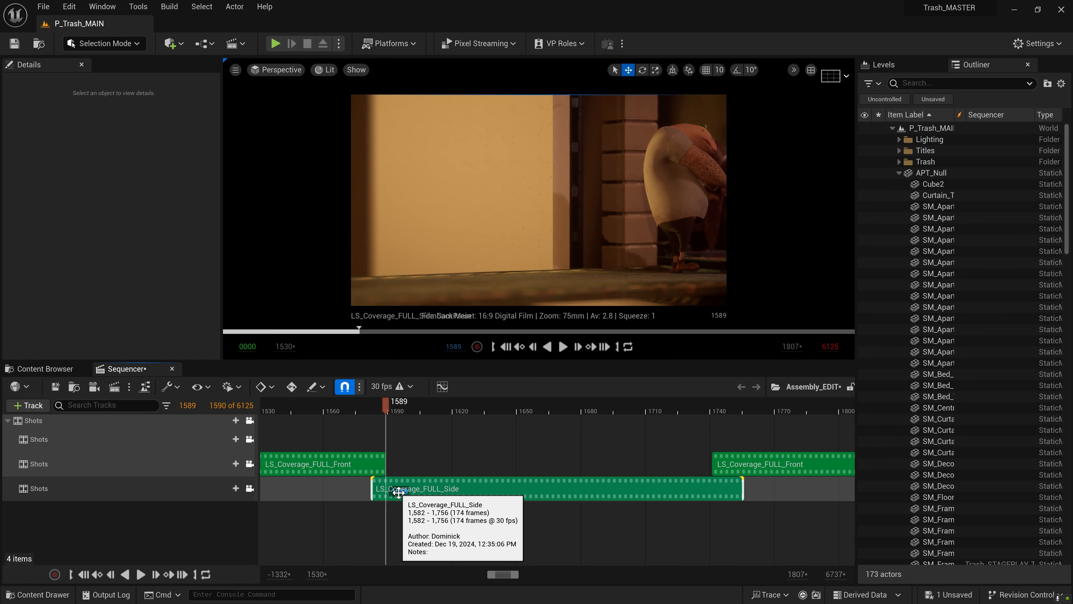
pyautogui.moveTo(399, 492); pyautogui.dragTo(408, 487)
pyautogui.moveTo(384, 406); pyautogui.dragTo(371, 405)
pyautogui.press('space')
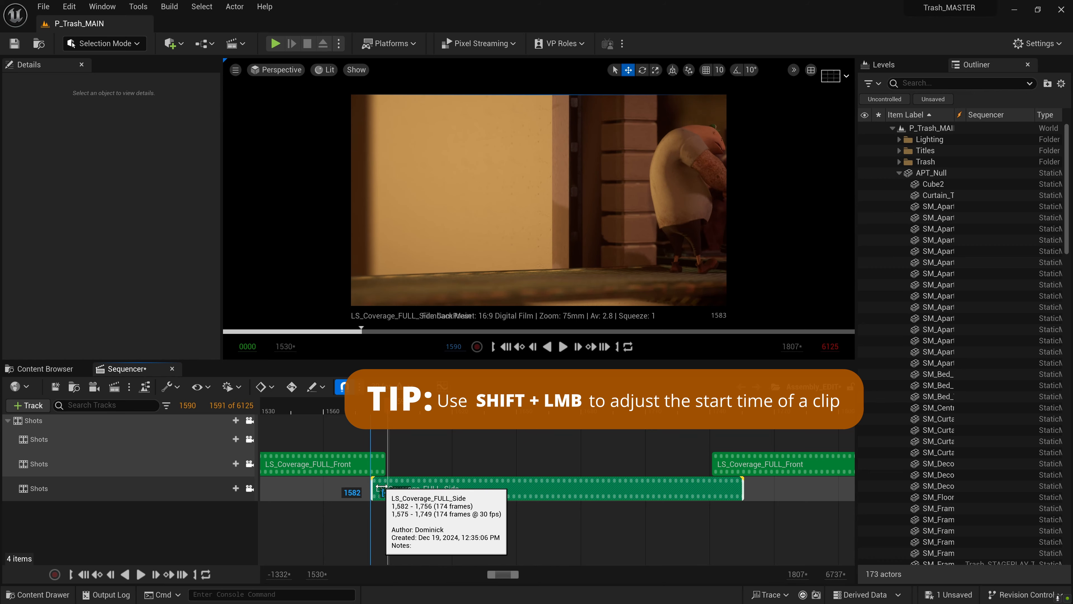
pyautogui.press('space')
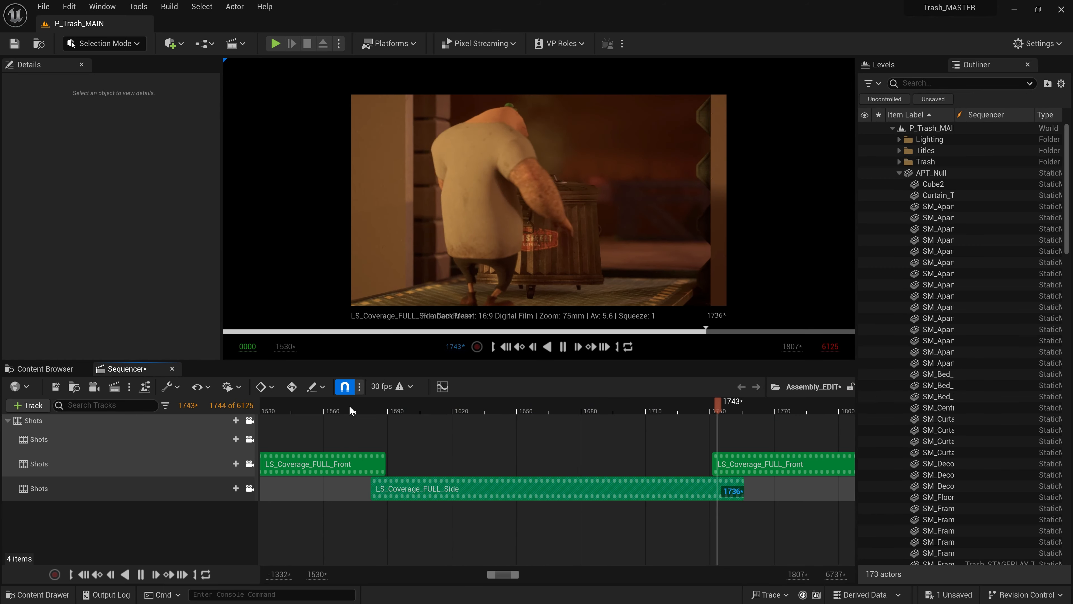
# - Trim the start of the second LS_Coverage_FULL_Front section to frame 1752 and play back the transition
pyautogui.click(667, 407)
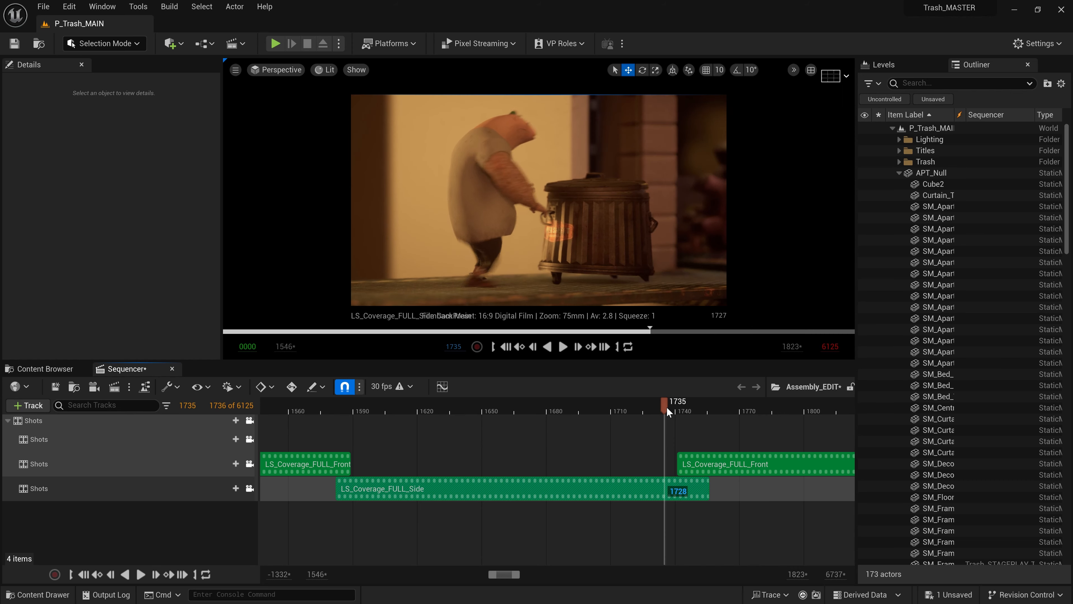
pyautogui.moveTo(667, 407); pyautogui.dragTo(700, 409)
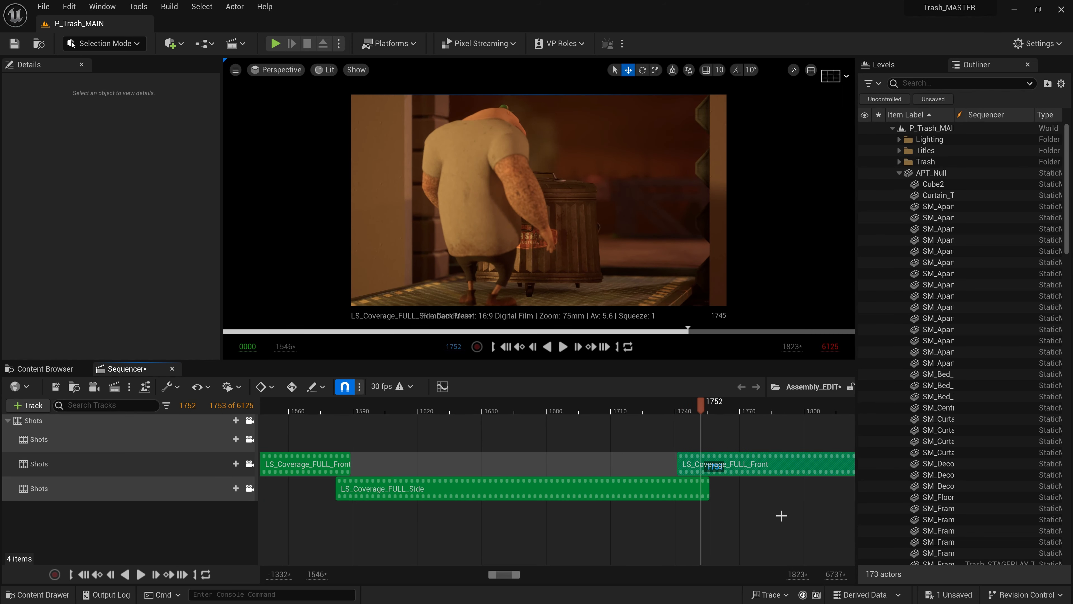
pyautogui.press('space')
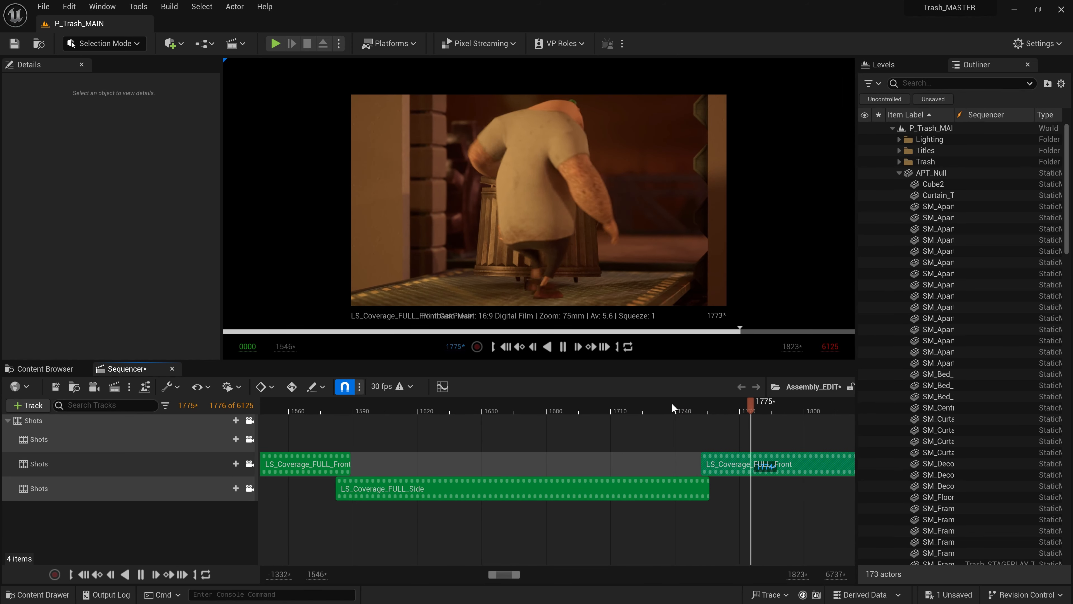
pyautogui.press('space')
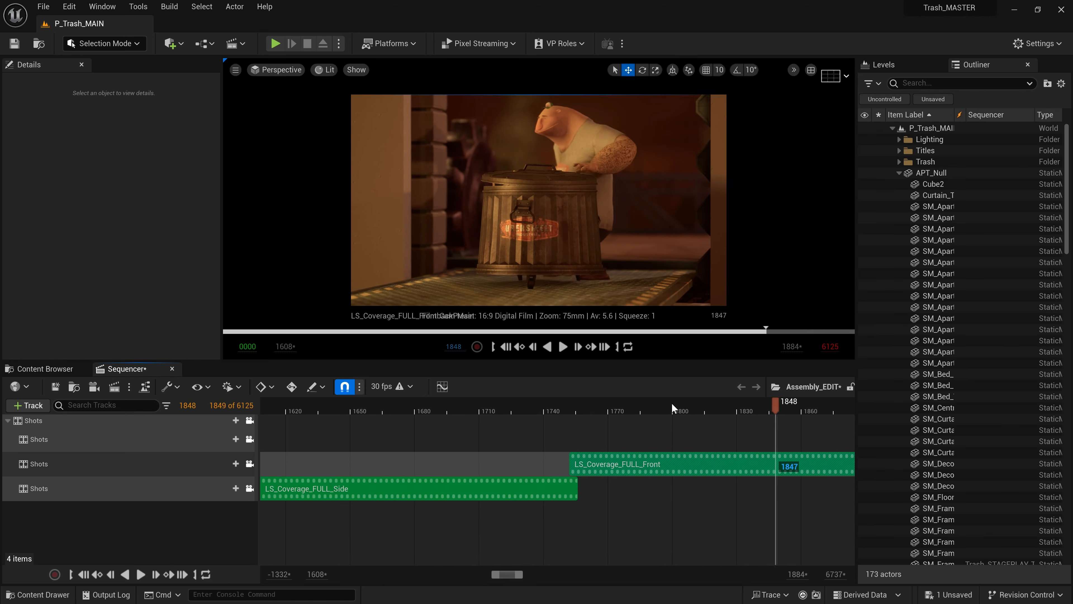